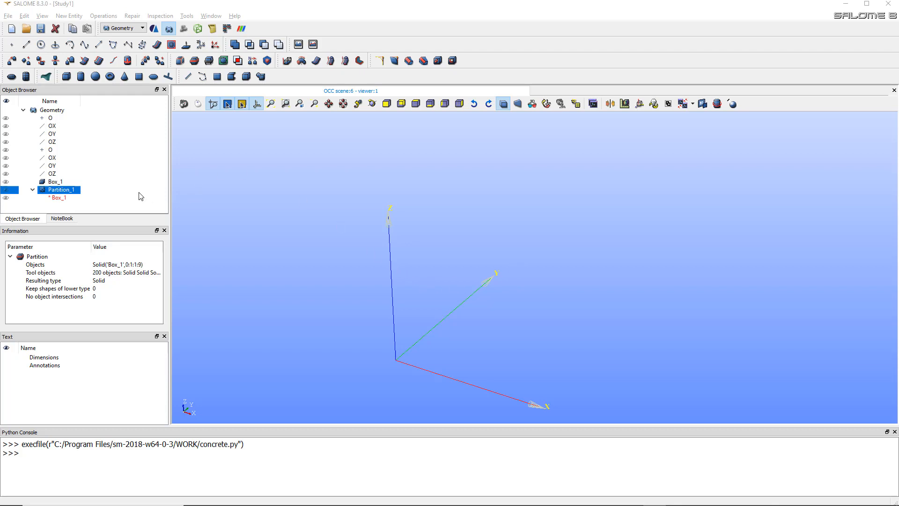
# - Display Partition_1, the block cut by 200 spherical aggregates, in the 3D view
pyautogui.click(7, 190)
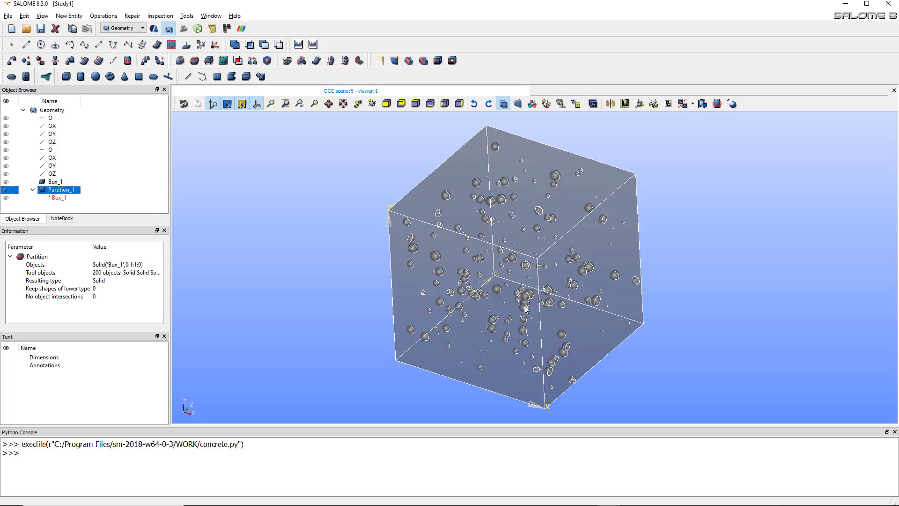
pyautogui.scroll(-3, 531, 304)
pyautogui.scroll(5, 530, 304)
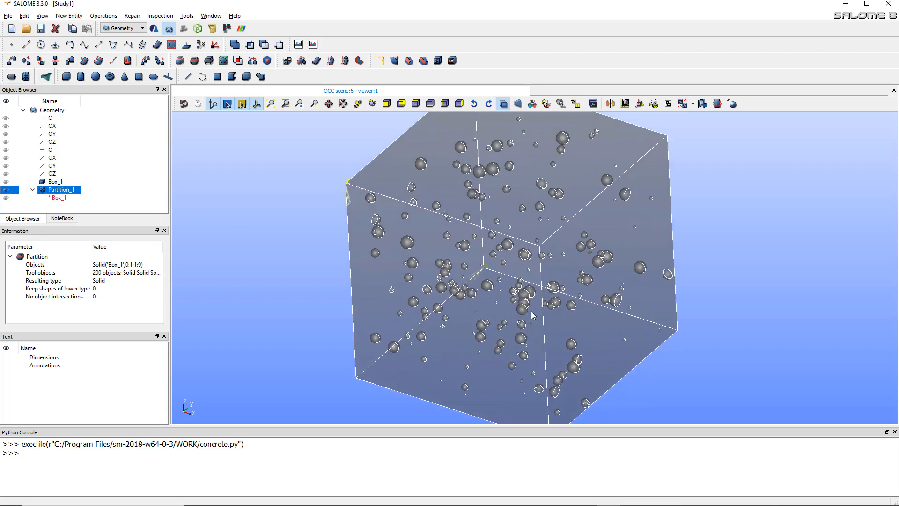
pyautogui.scroll(-2, 538, 293)
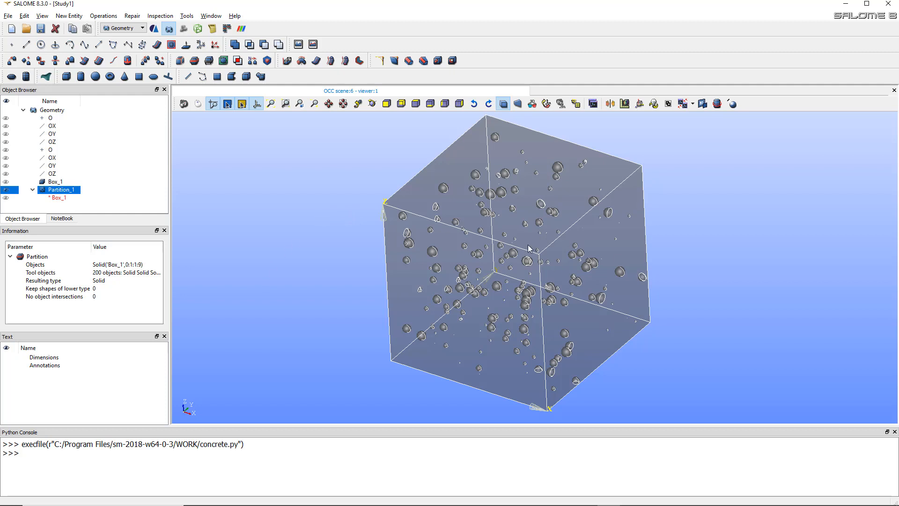
# - Close the current study without saving and activate the Geometry module in a new study
pyautogui.click(21, 28)
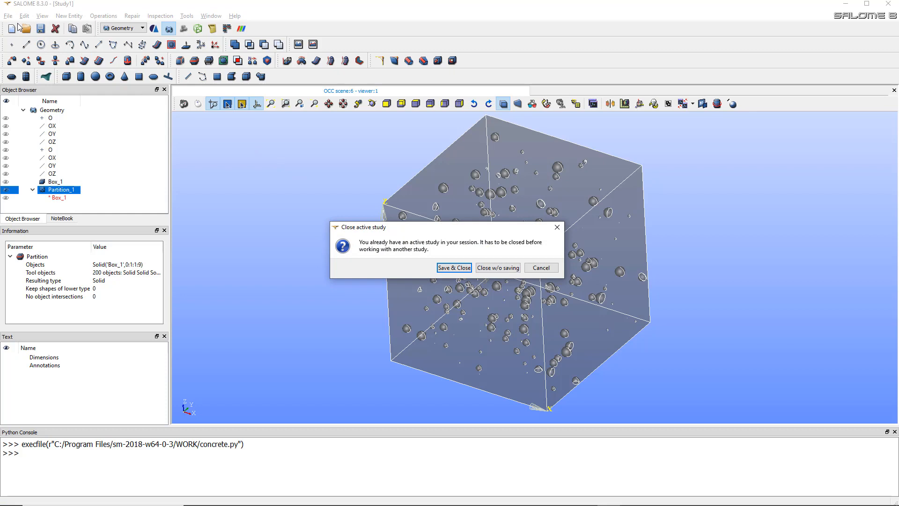
pyautogui.click(504, 269)
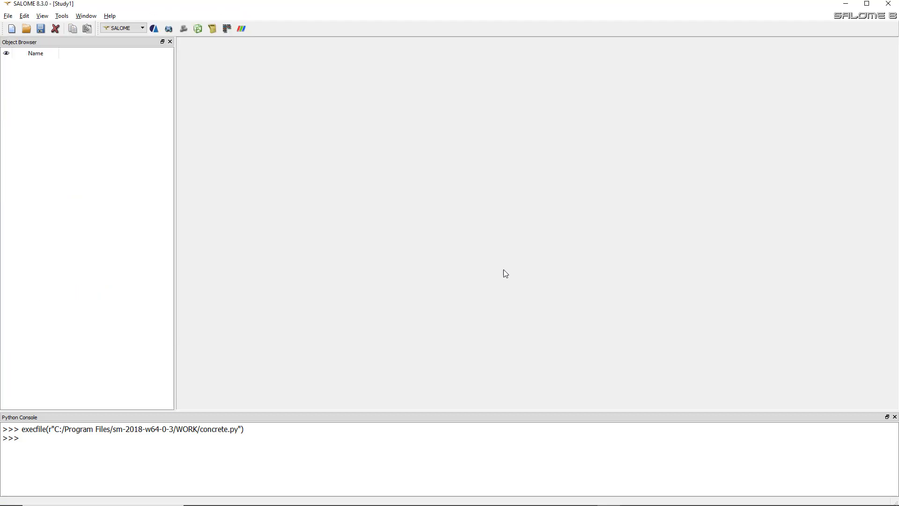
pyautogui.click(173, 30)
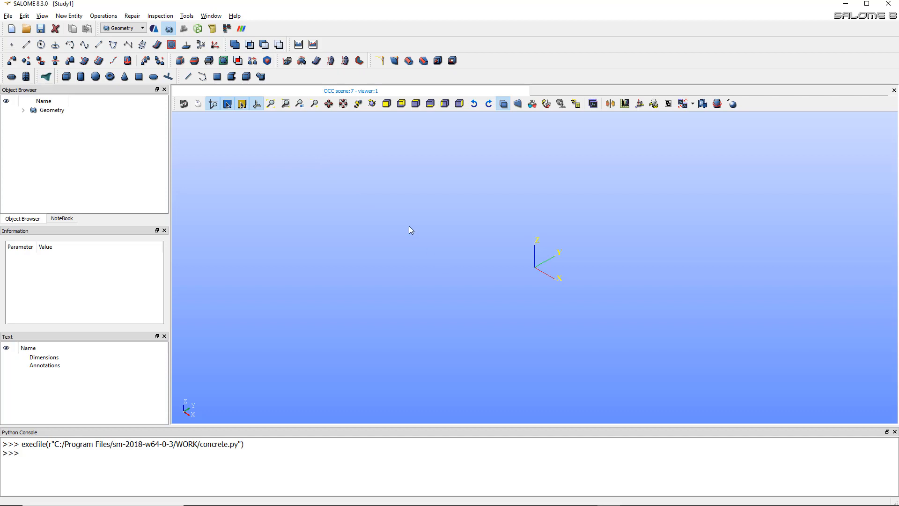
# - Create a 200×200×200 box Box_1 and recentre the view on it
pyautogui.click(66, 75)
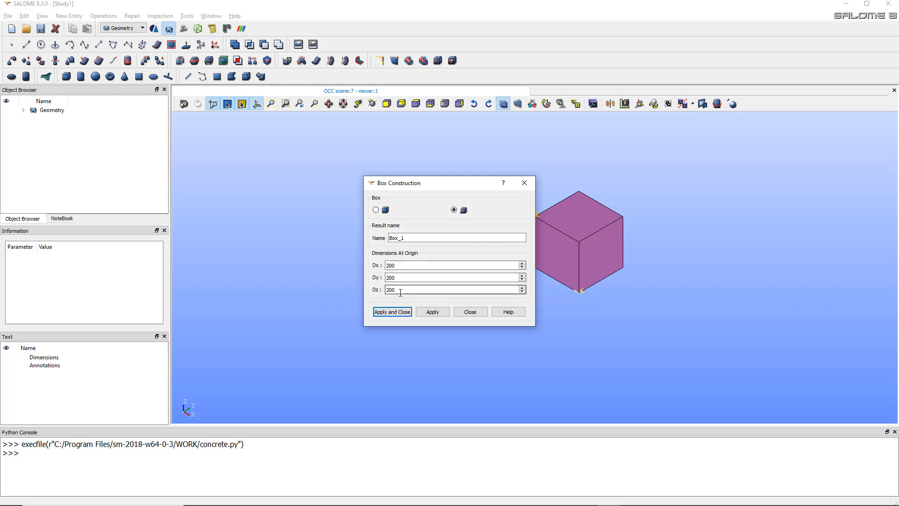
pyautogui.click(399, 314)
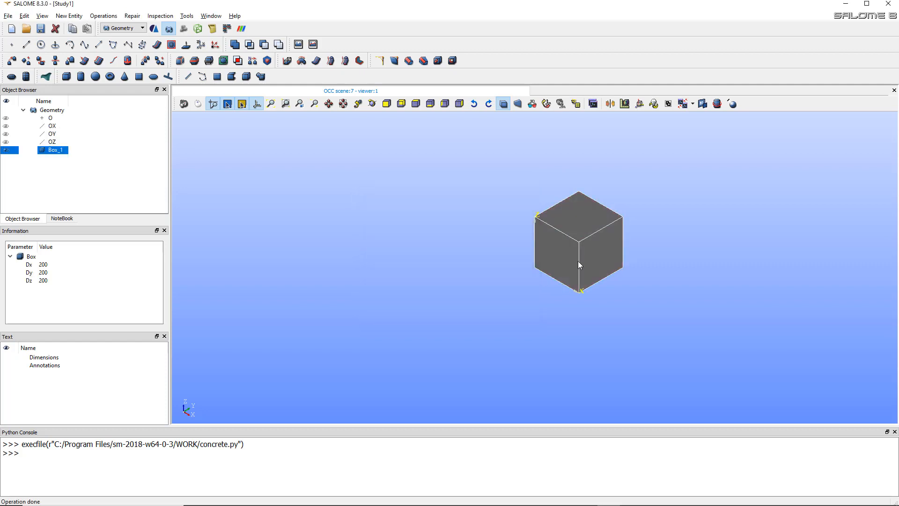
pyautogui.scroll(2, 589, 253)
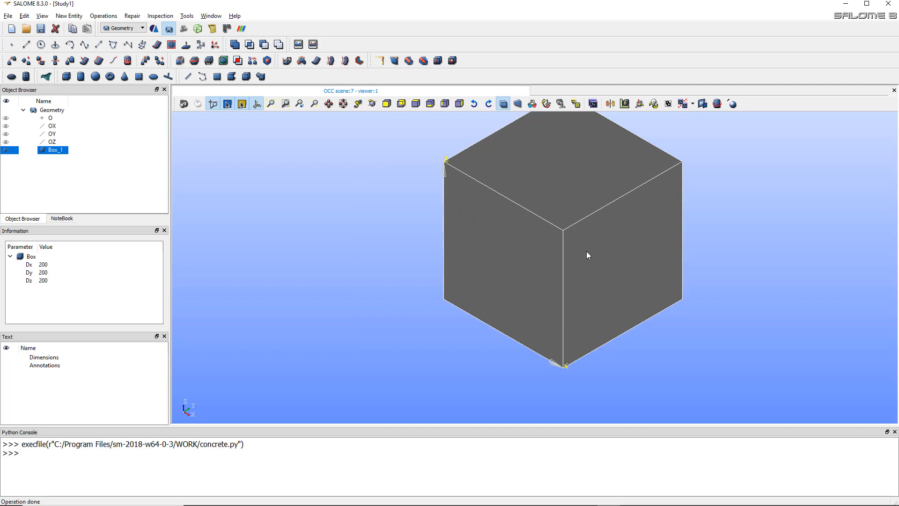
pyautogui.scroll(-2, 605, 208)
pyautogui.scroll(1, 605, 208)
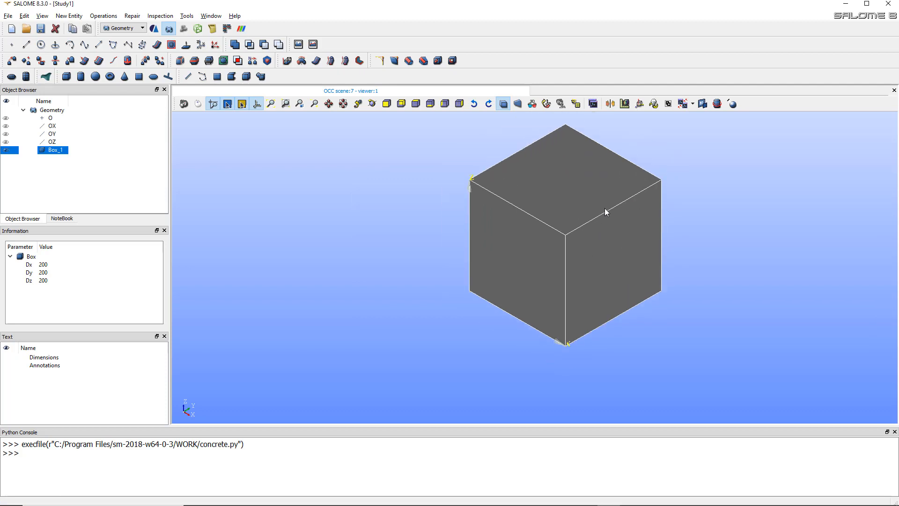
pyautogui.moveTo(604, 208)
pyautogui.mouseDown(button='middle')
pyautogui.moveTo(597, 241)
pyautogui.moveTo(580, 235)
pyautogui.mouseUp(button='middle')
pyautogui.scroll(1, 580, 239)
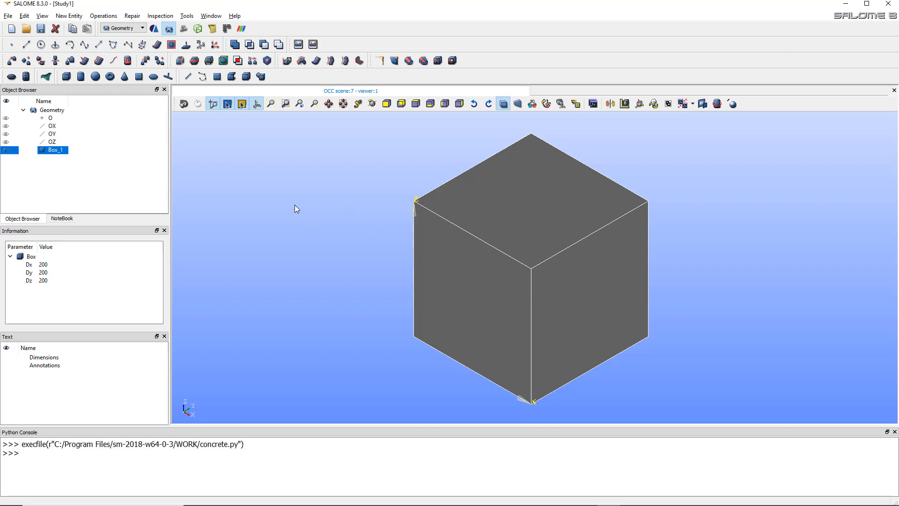
# - Create a point Vertex_1 at coordinates (3, 4, 5)
pyautogui.click(11, 45)
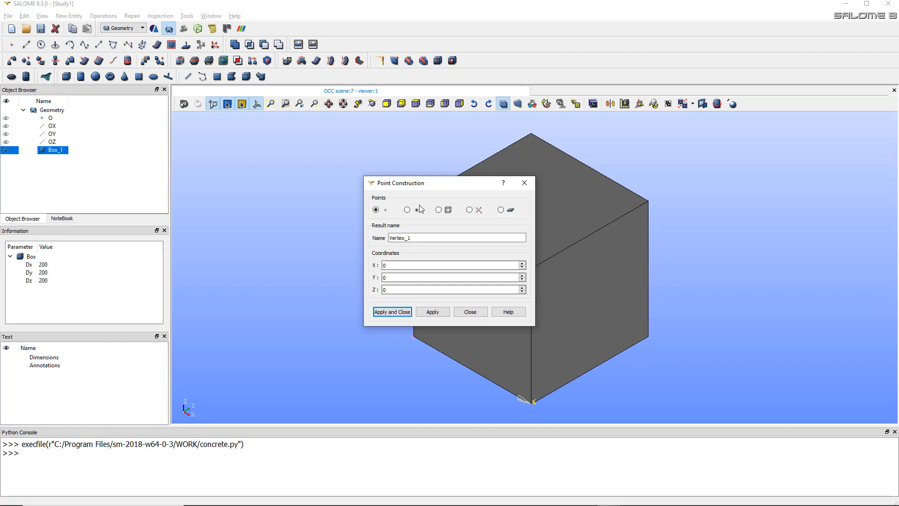
pyautogui.moveTo(438, 186); pyautogui.dragTo(294, 189)
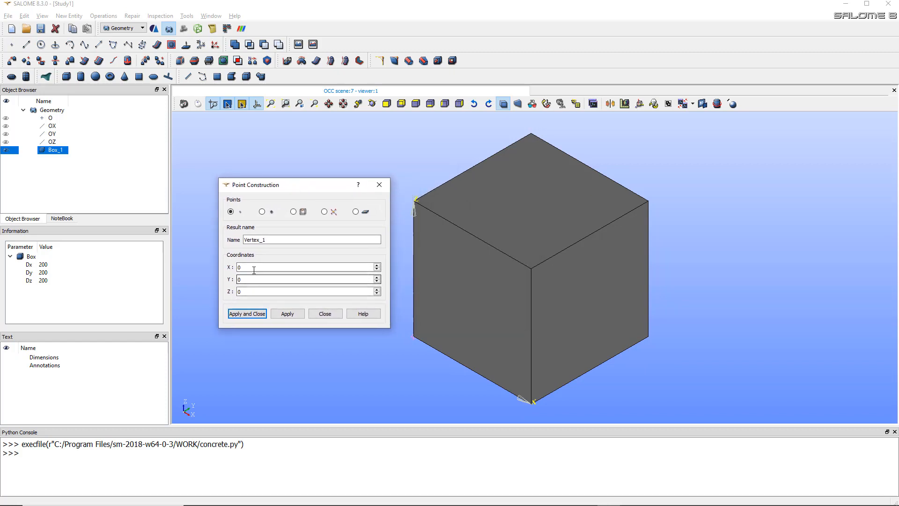
pyautogui.doubleClick(239, 269)
pyautogui.write('3')
pyautogui.press('Tab')
pyautogui.write('4')
pyautogui.press('Tab')
pyautogui.write('5')
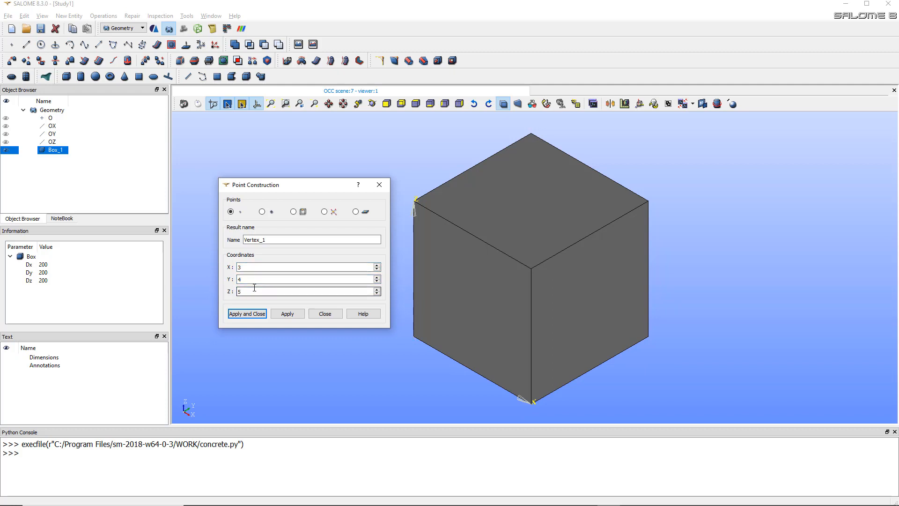
pyautogui.click(251, 314)
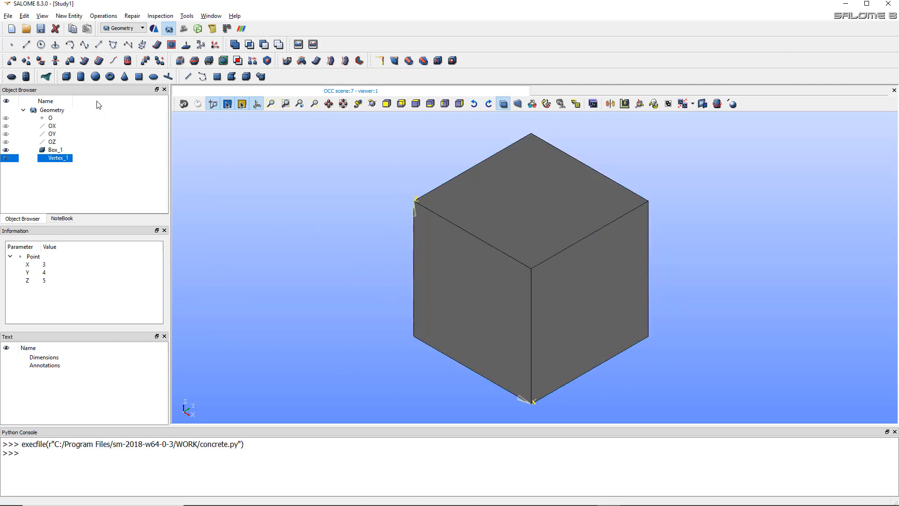
# - Create Sphere_1 of radius 100 centred on Vertex_1
pyautogui.click(96, 76)
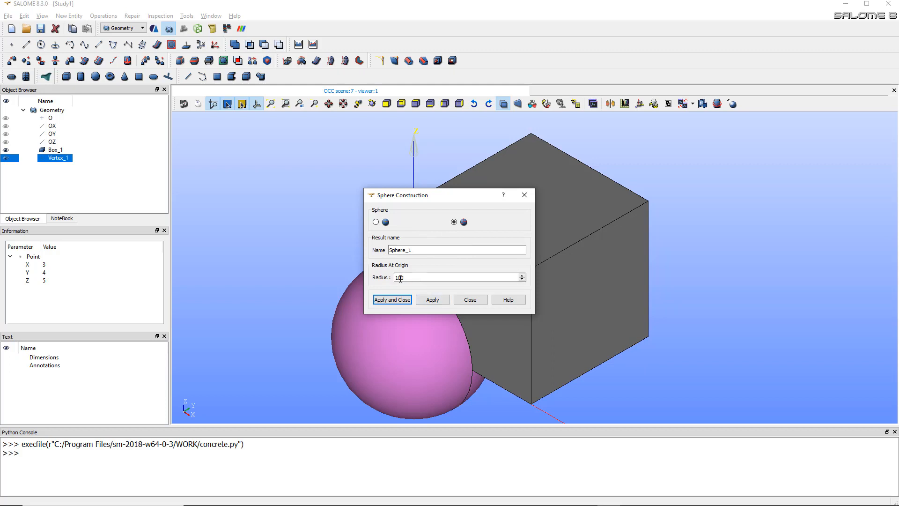
pyautogui.click(376, 222)
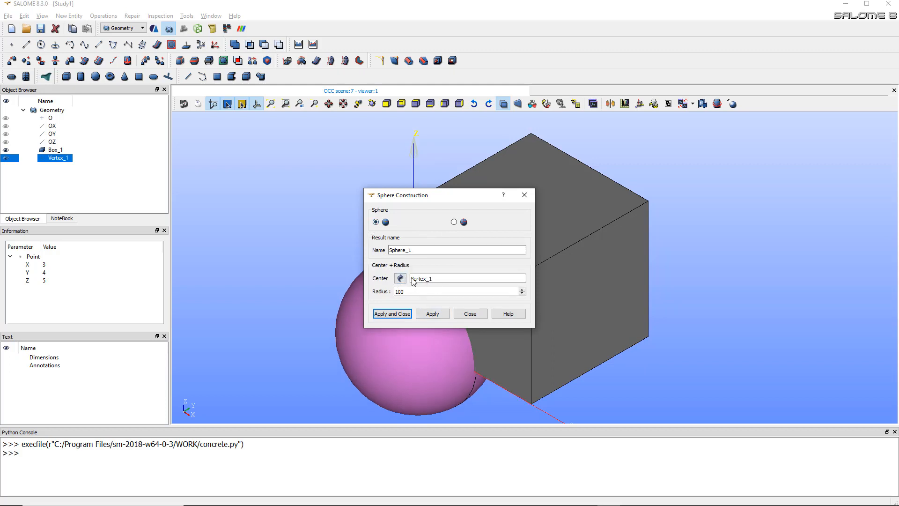
pyautogui.click(398, 291)
pyautogui.click(394, 313)
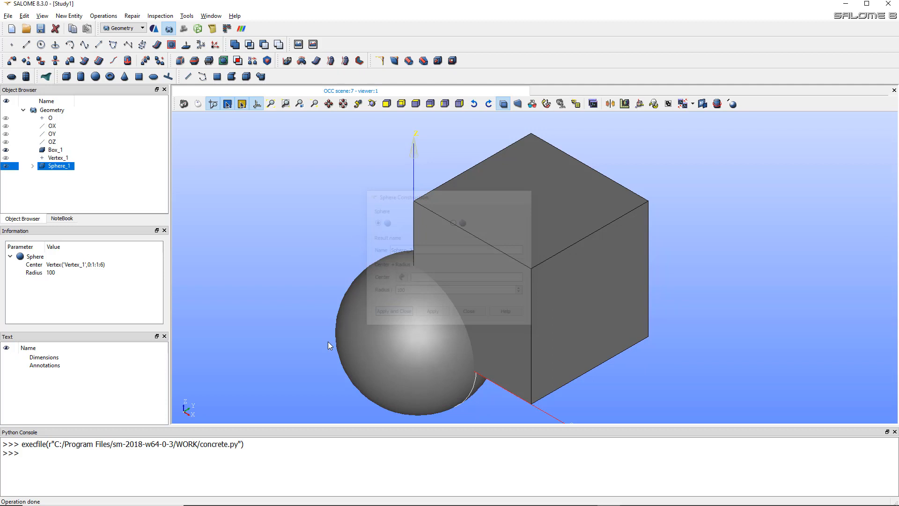
pyautogui.scroll(-1, 321, 344)
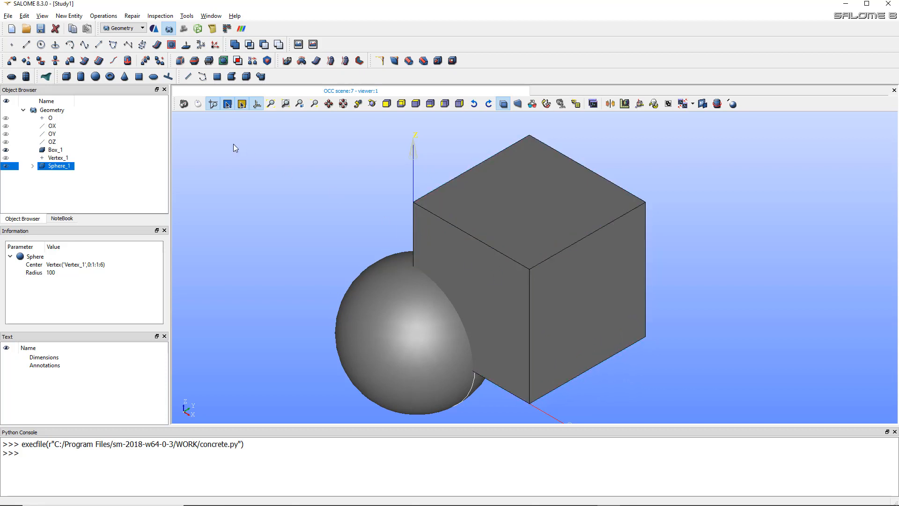
# - Partition Box_1 using Sphere_1 as the tool object, producing Partition_1
pyautogui.click(104, 15)
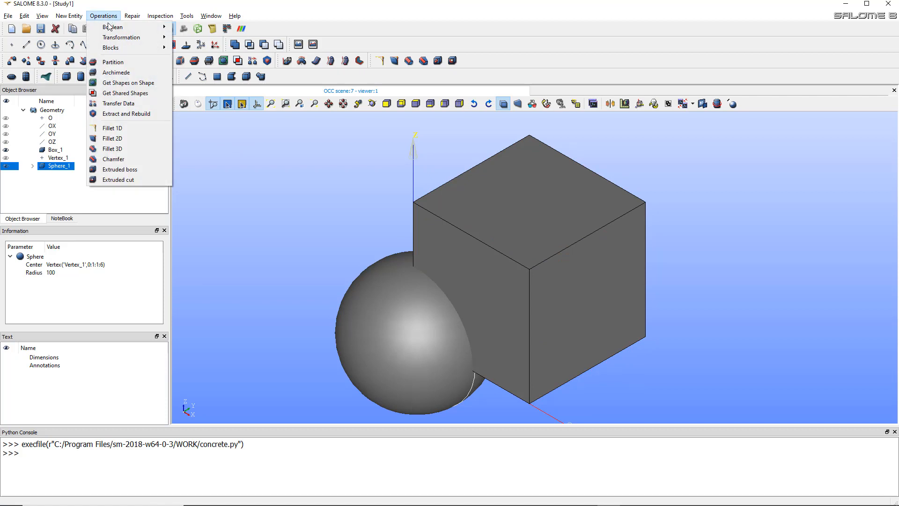
pyautogui.click(113, 62)
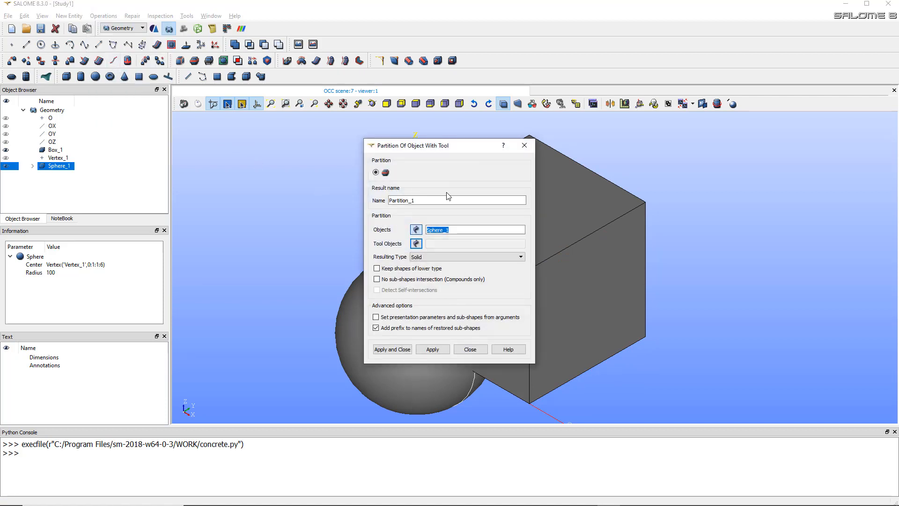
pyautogui.click(553, 274)
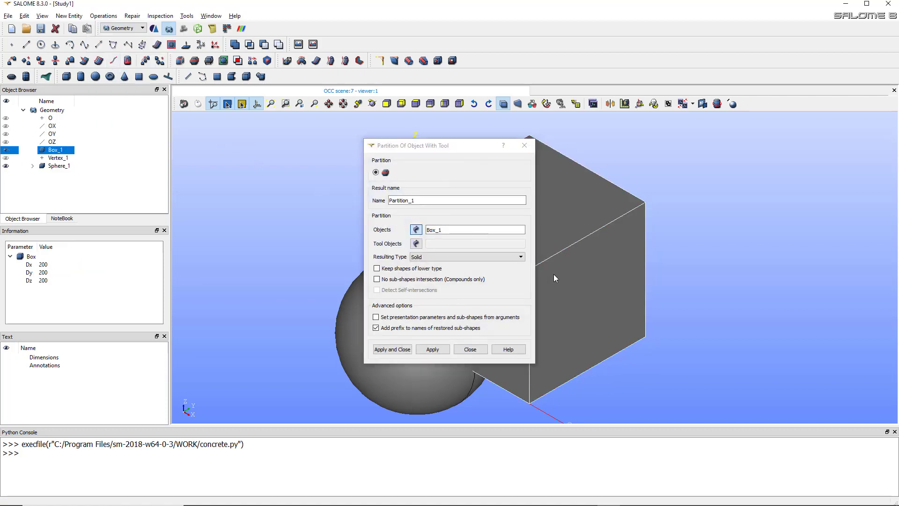
pyautogui.click(416, 243)
pyautogui.click(53, 168)
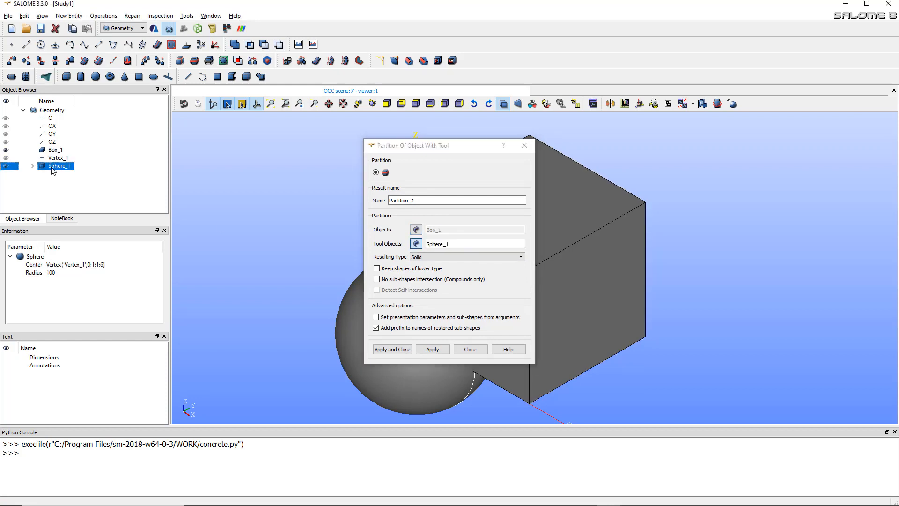
pyautogui.click(392, 350)
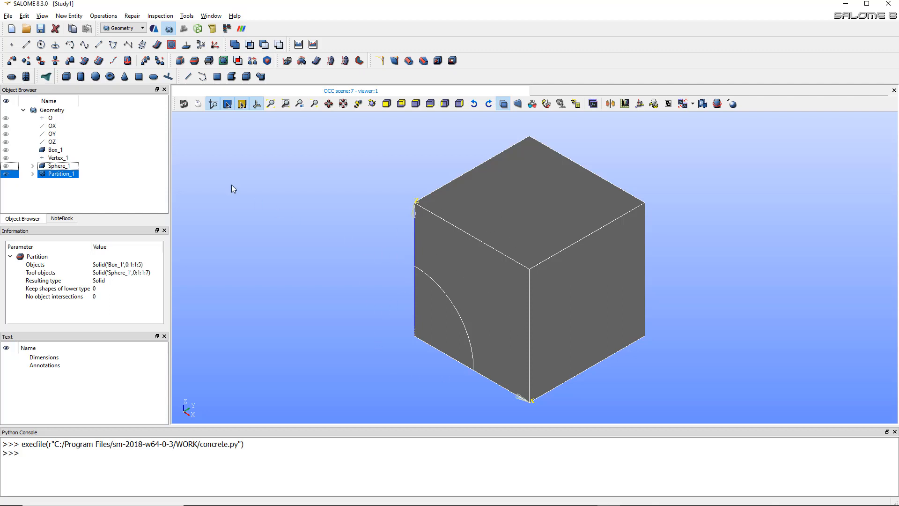
# - Dump the study as the Python script concrete2.py in the WORK folder
pyautogui.click(10, 16)
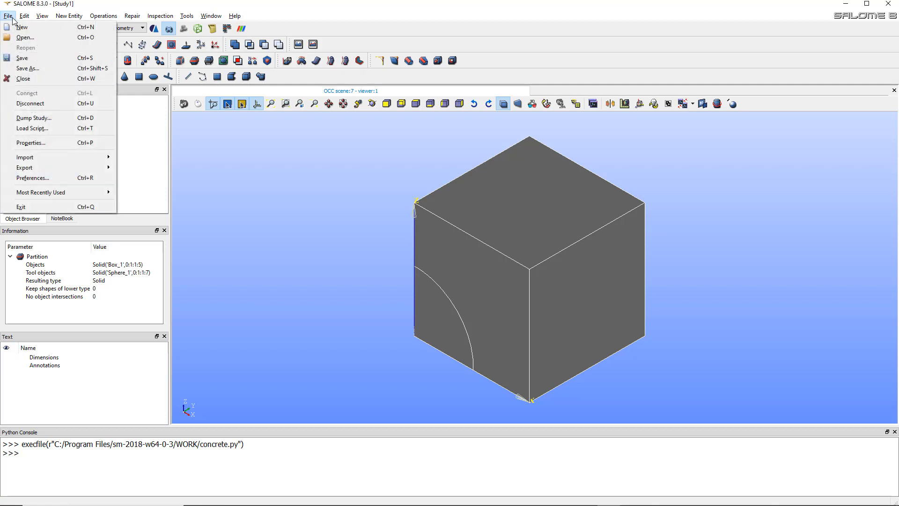
pyautogui.click(46, 119)
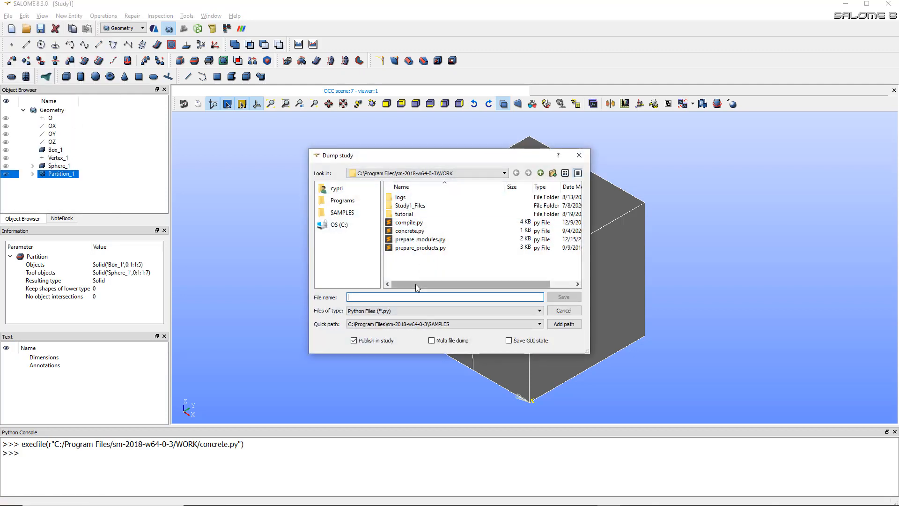
pyautogui.write('con')
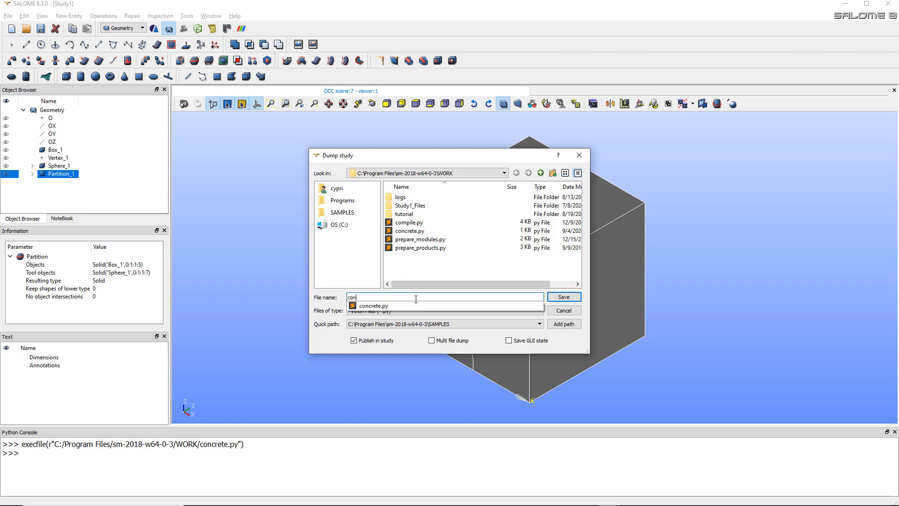
pyautogui.write('crere')
pyautogui.press('BackSpace')
pyautogui.press('BackSpace')
pyautogui.press('BackSpace')
pyautogui.write('te2')
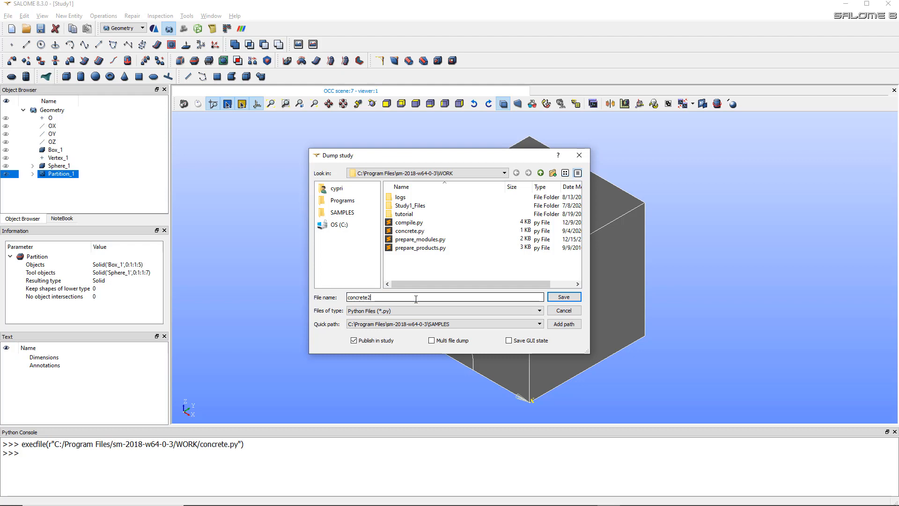
pyautogui.press('Return')
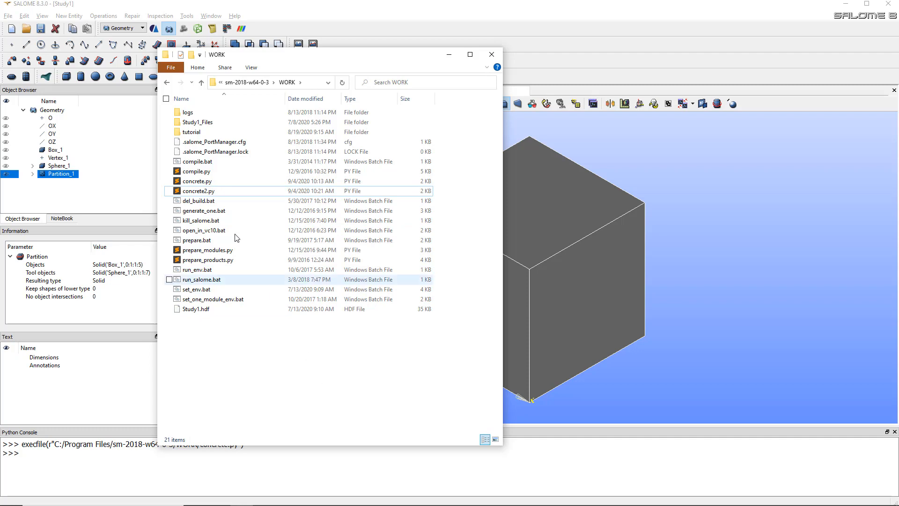
# - Open concrete2.py from the WORK folder in Sublime Text
pyautogui.doubleClick(206, 192)
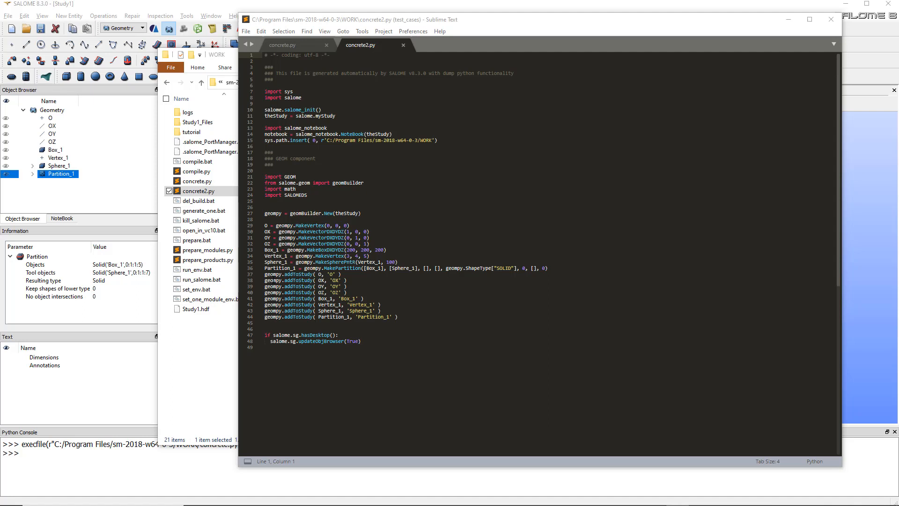
# - Insert blank lines around the Box_1 definition and before the partition code
pyautogui.click(265, 274)
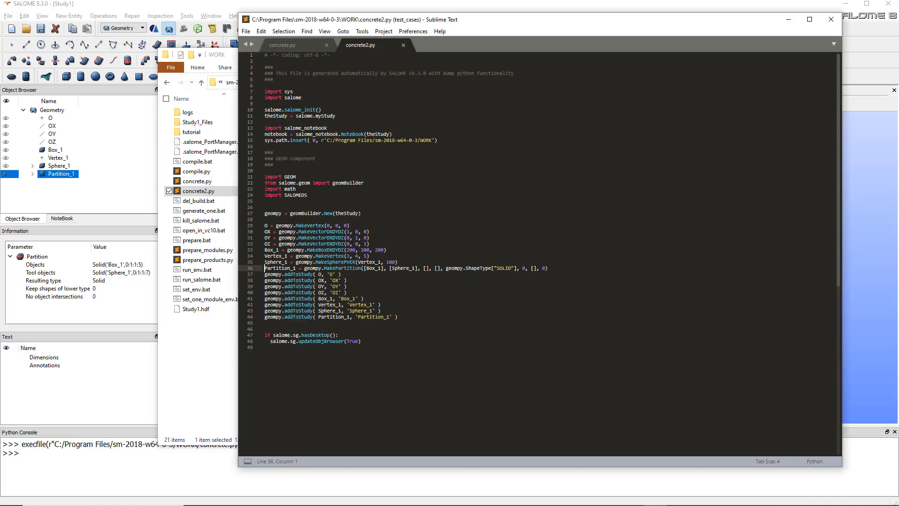
pyautogui.press('Return')
pyautogui.press('Return')
pyautogui.press('Up')
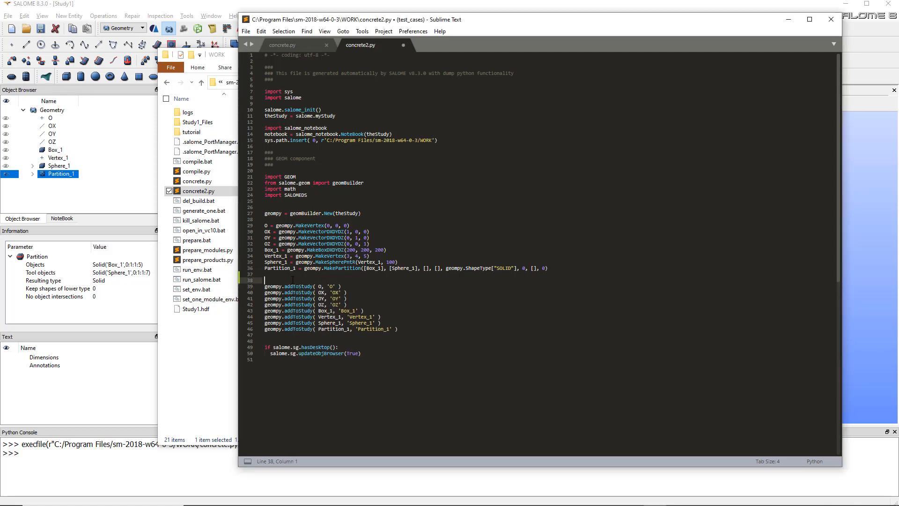
pyautogui.press('Up')
pyautogui.press('Up')
pyautogui.press('Up')
pyautogui.press('Up')
pyautogui.press('Return')
pyautogui.press('Up')
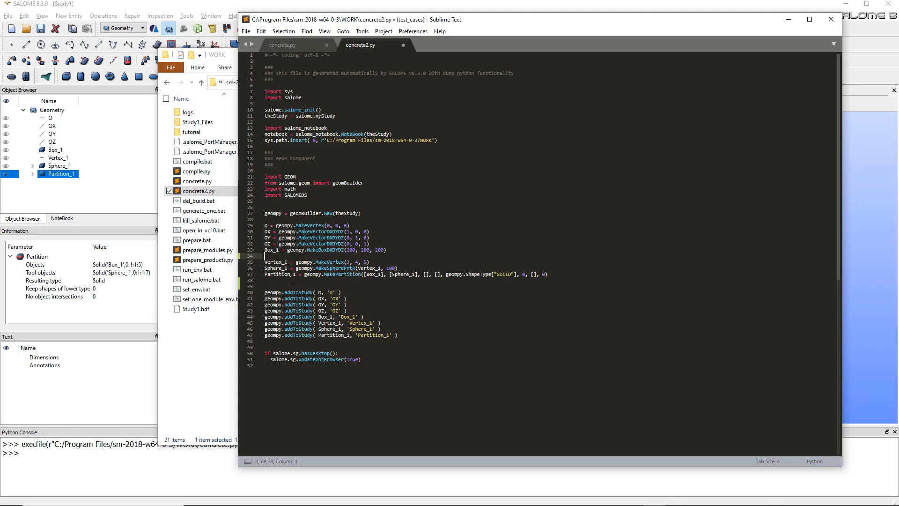
pyautogui.press('Up')
pyautogui.press('Return')
pyautogui.press('Down')
pyautogui.press('Down')
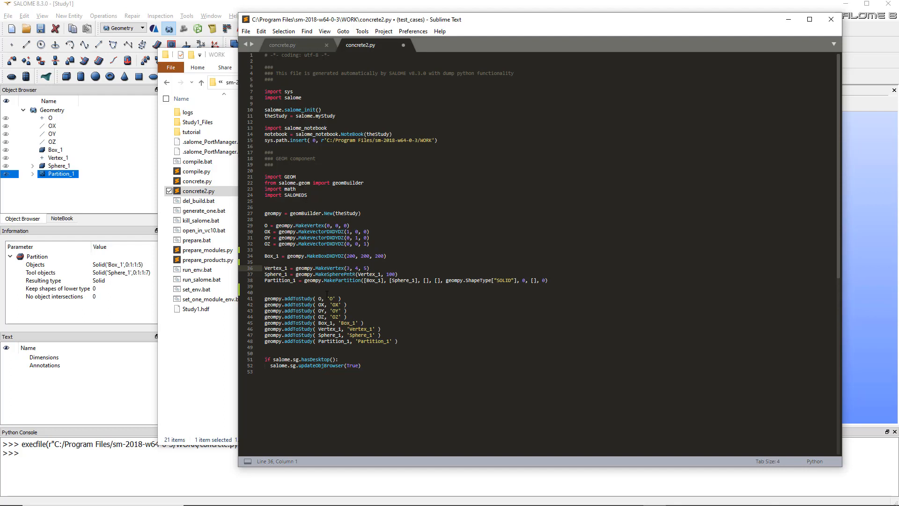
# - Review the script by highlighting the imports, axis definitions, Box_1, Vertex_1/Sphere_1 and addToStudy lines
pyautogui.moveTo(264, 213); pyautogui.dragTo(241, 79)
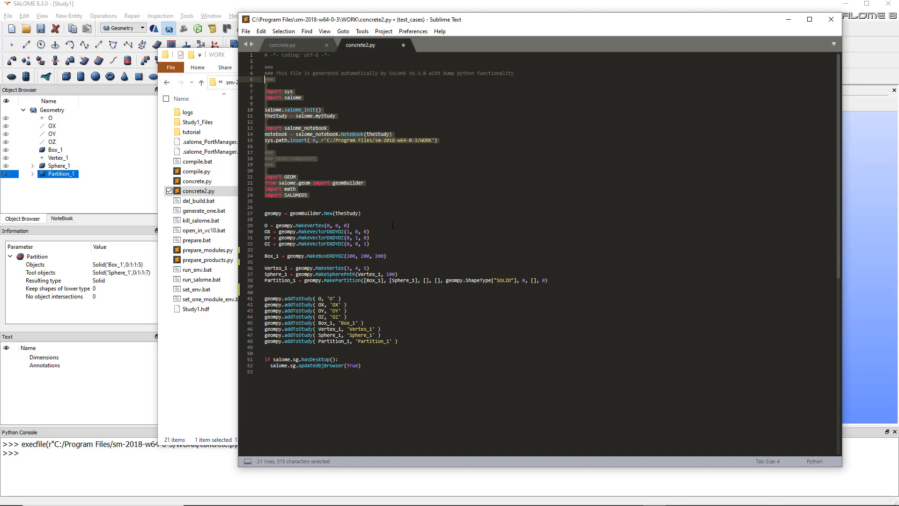
pyautogui.click(381, 206)
pyautogui.click(257, 213)
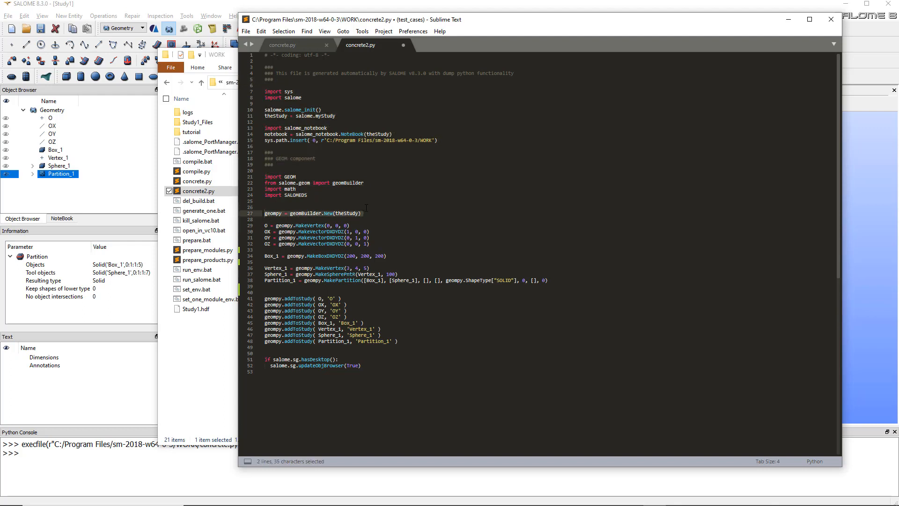
pyautogui.click(391, 219)
pyautogui.moveTo(372, 244); pyautogui.dragTo(264, 226)
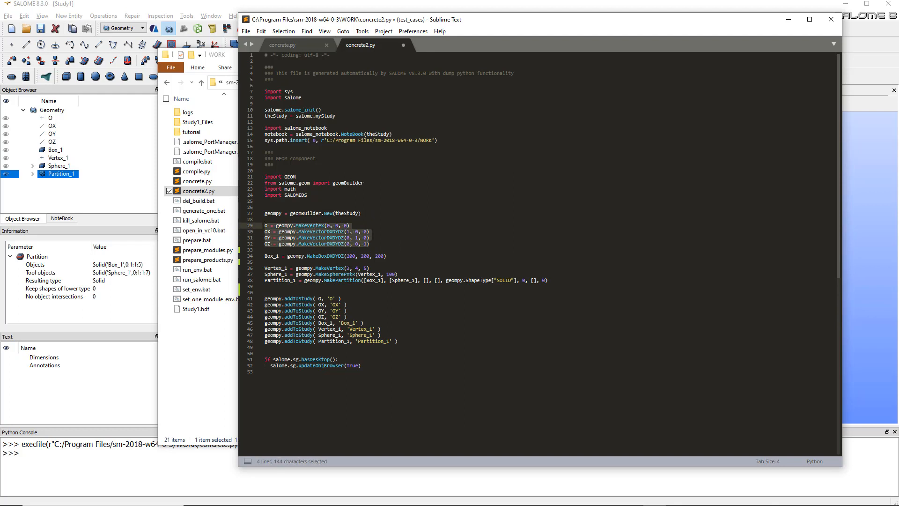
pyautogui.click(392, 243)
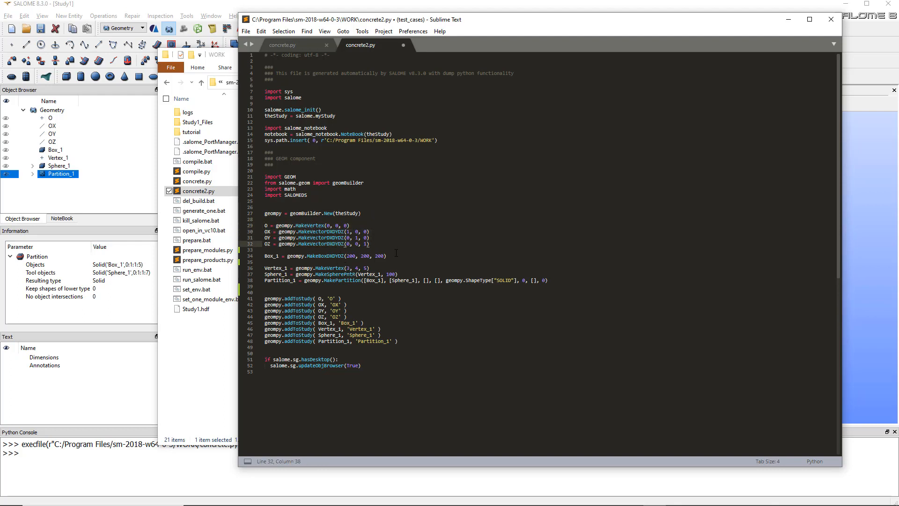
pyautogui.click(262, 255)
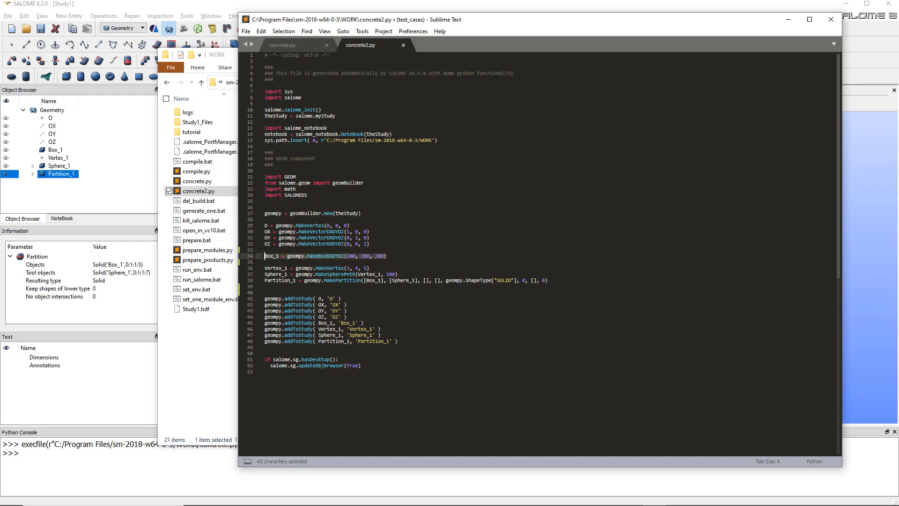
pyautogui.click(263, 267)
pyautogui.moveTo(399, 274); pyautogui.dragTo(265, 268)
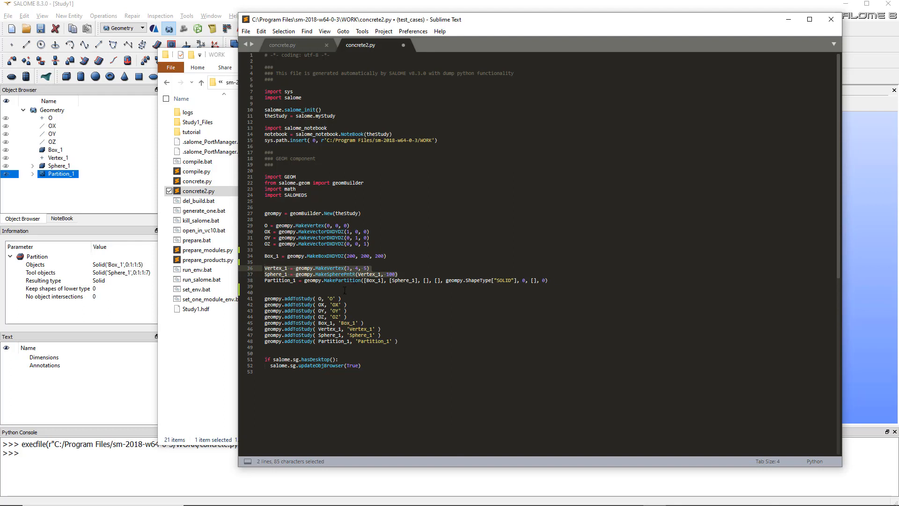
pyautogui.click(265, 292)
pyautogui.moveTo(421, 345); pyautogui.dragTo(256, 300)
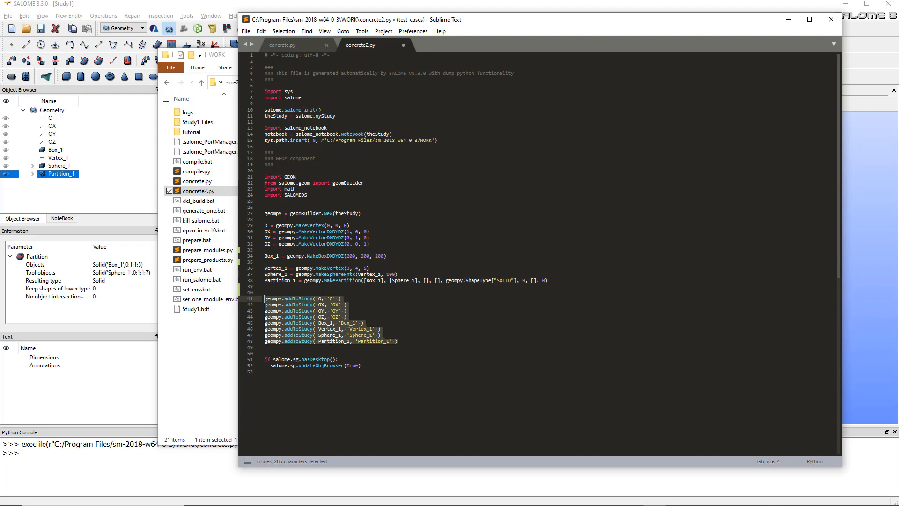
pyautogui.click(422, 258)
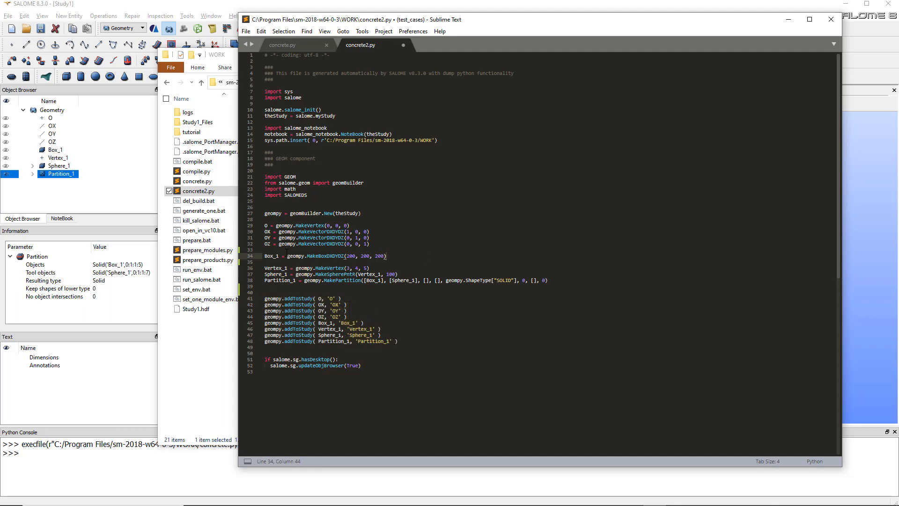
pyautogui.moveTo(387, 256); pyautogui.dragTo(265, 257)
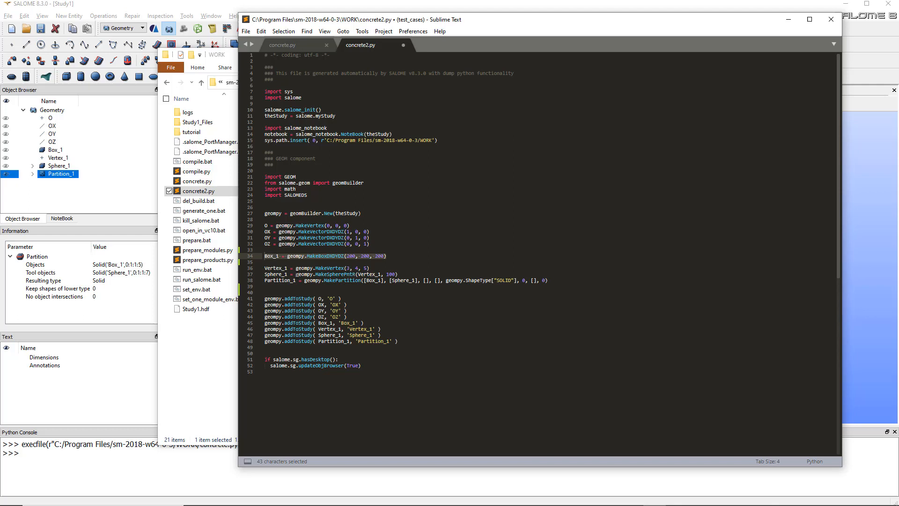
# - Add blank lines above Vertex_1 and before Partition_1, leaving the cursor just above Vertex_1
pyautogui.click(408, 276)
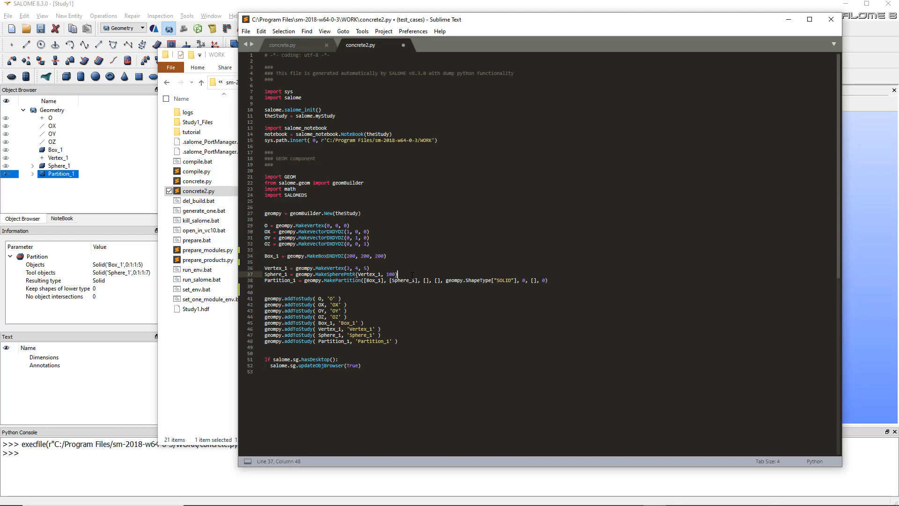
pyautogui.press('Return')
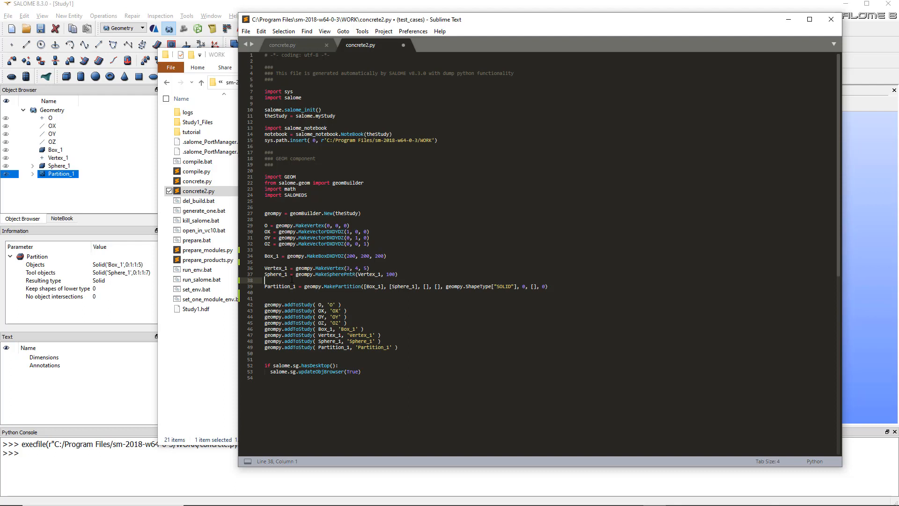
pyautogui.press('Up')
pyautogui.press('Up')
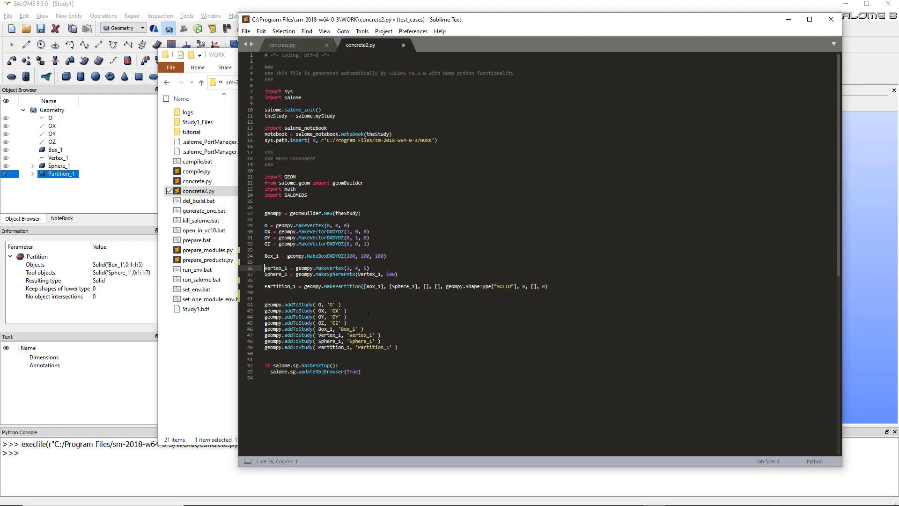
pyautogui.press('Up')
pyautogui.press('Return')
pyautogui.press('Return')
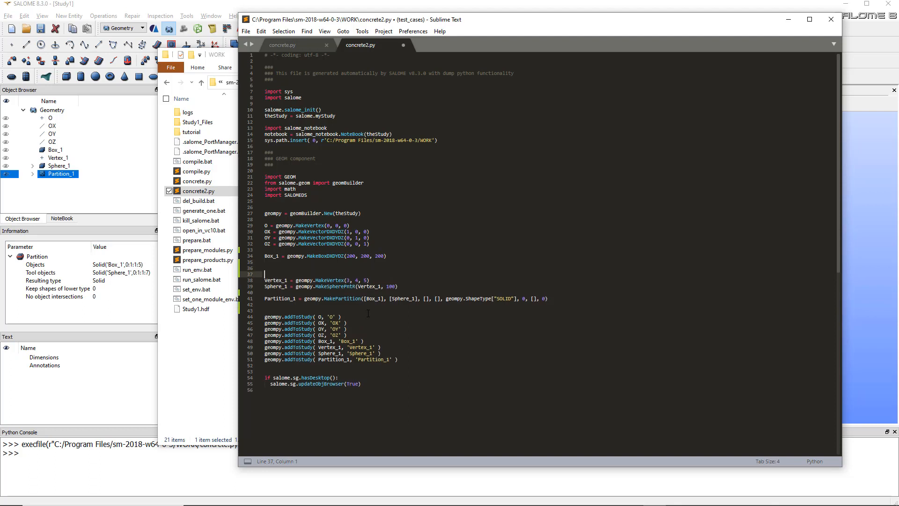
pyautogui.press('Up')
pyautogui.press('Down')
pyautogui.write('for ')
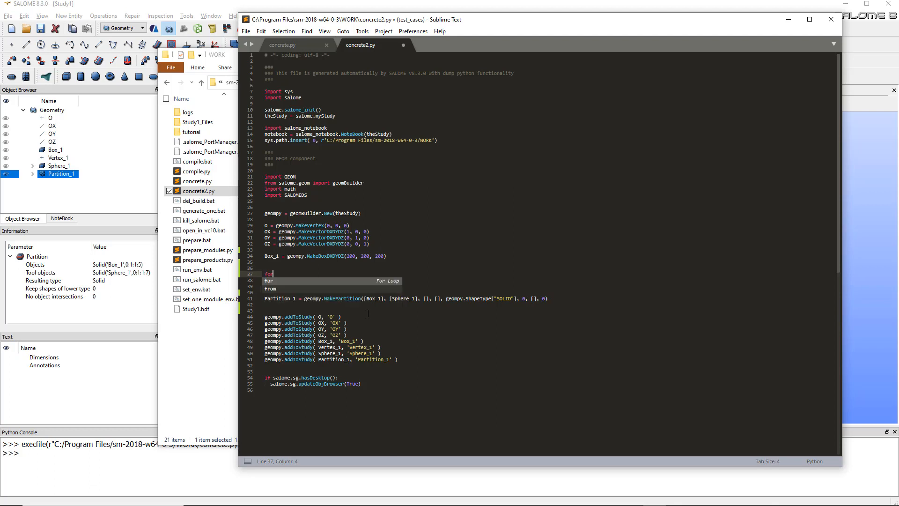
pyautogui.write('i ')
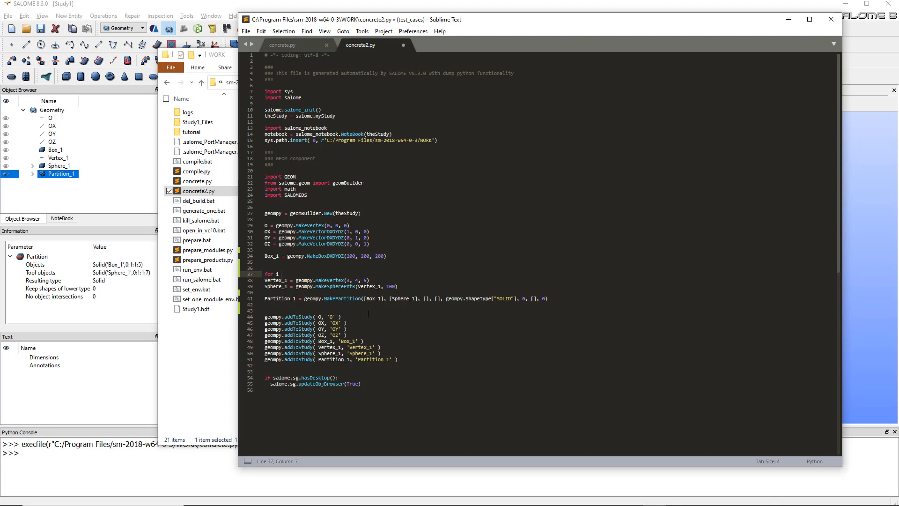
pyautogui.write('in range')
pyautogui.write('()')
pyautogui.write('200')
pyautogui.write(':')
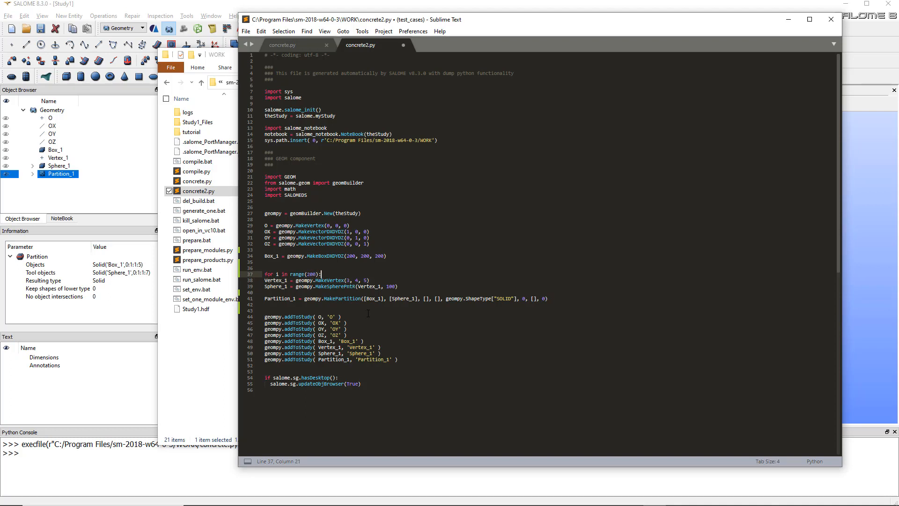
# - Indent the Vertex_1 and Sphere_1 lines under the 'for i in range(200):' loop
pyautogui.moveTo(416, 286); pyautogui.dragTo(265, 280)
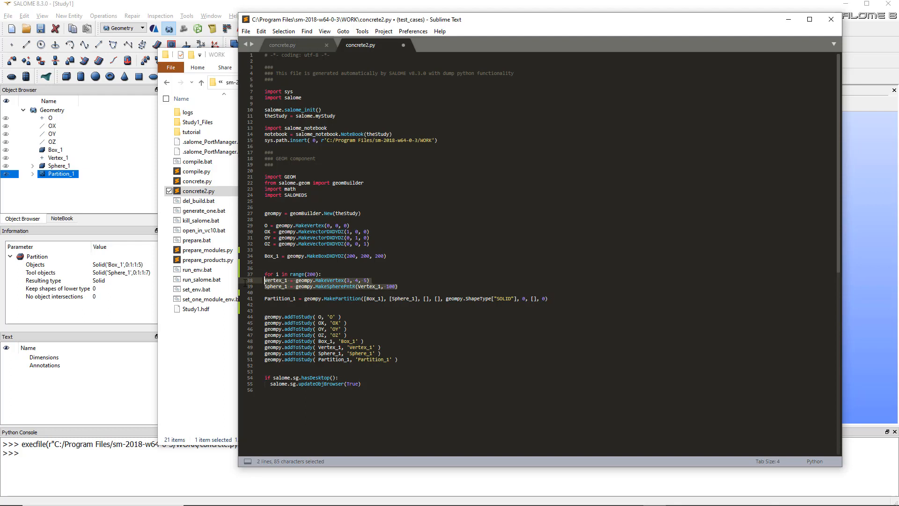
pyautogui.press('Tab')
pyautogui.click(440, 281)
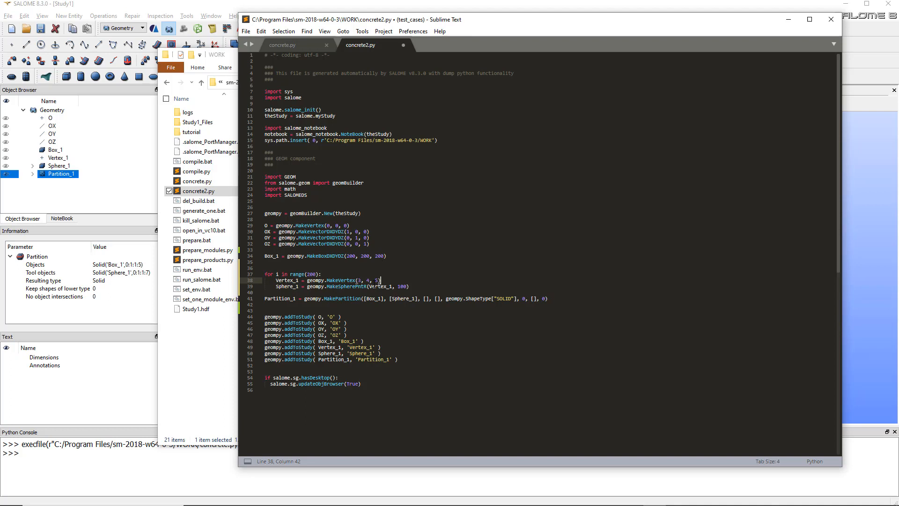
pyautogui.click(342, 274)
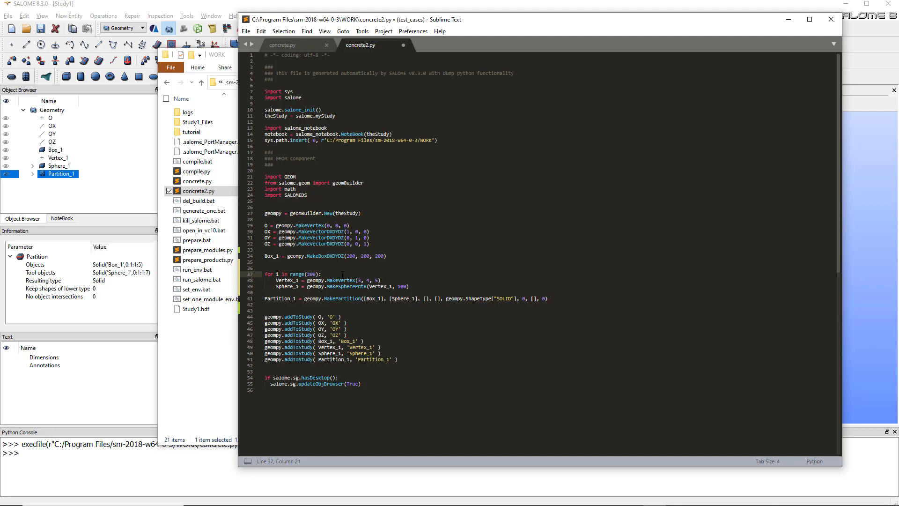
# - Add X = random.uniform(0,200) in the loop and 'import random' under the imports
pyautogui.press('Return')
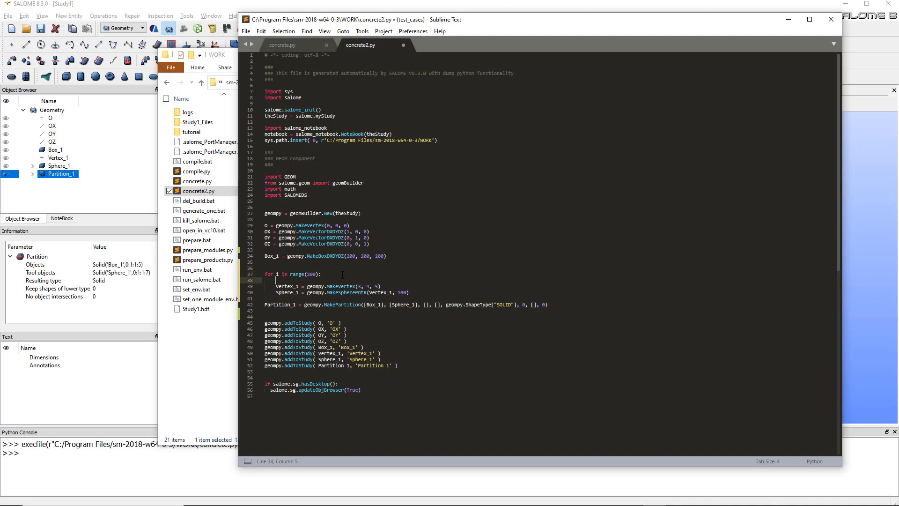
pyautogui.write('x =')
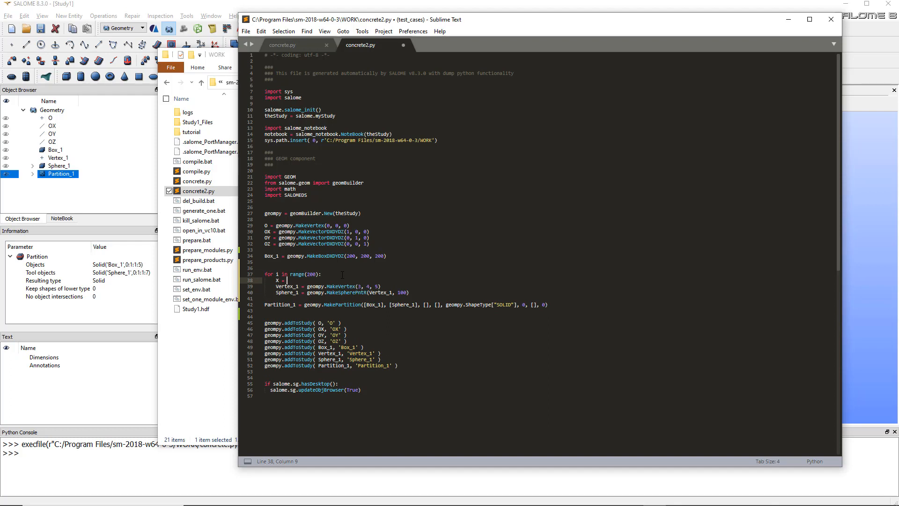
pyautogui.write('random')
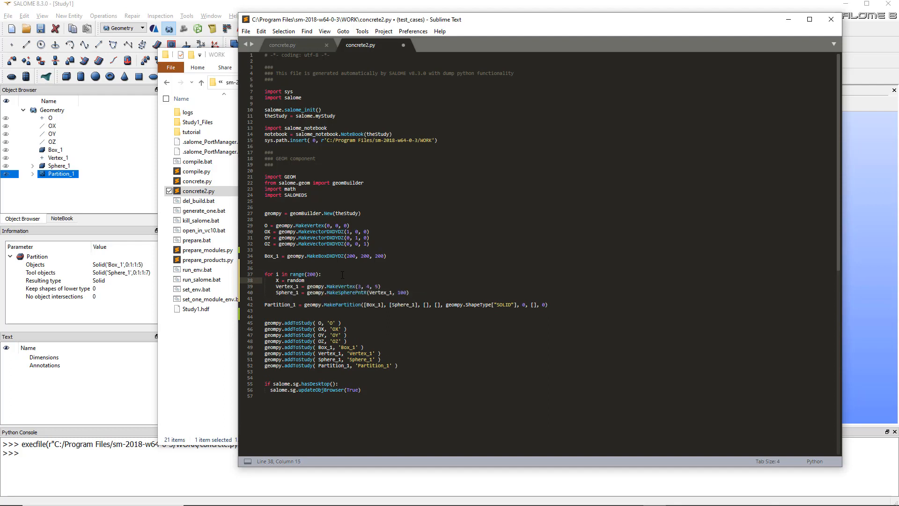
pyautogui.write('.u')
pyautogui.write('nif')
pyautogui.write('orm')
pyautogui.write('()')
pyautogui.write('0')
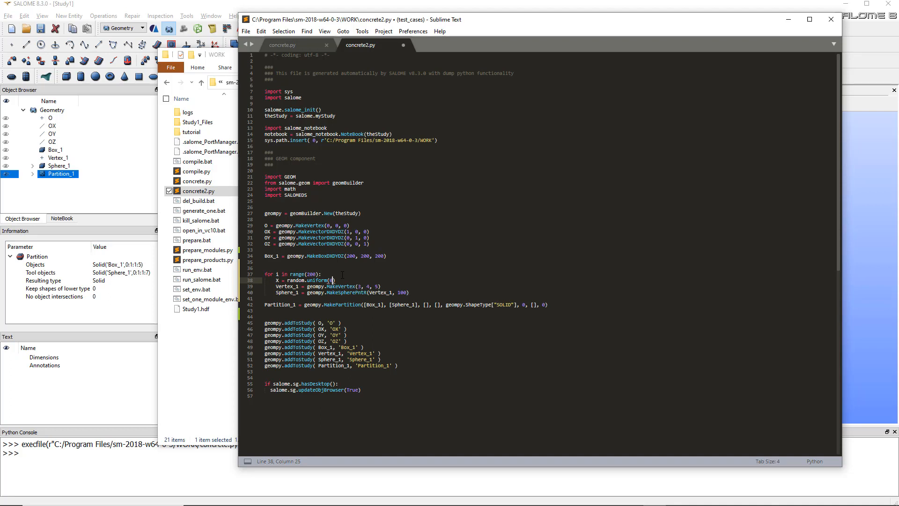
pyautogui.write(',200')
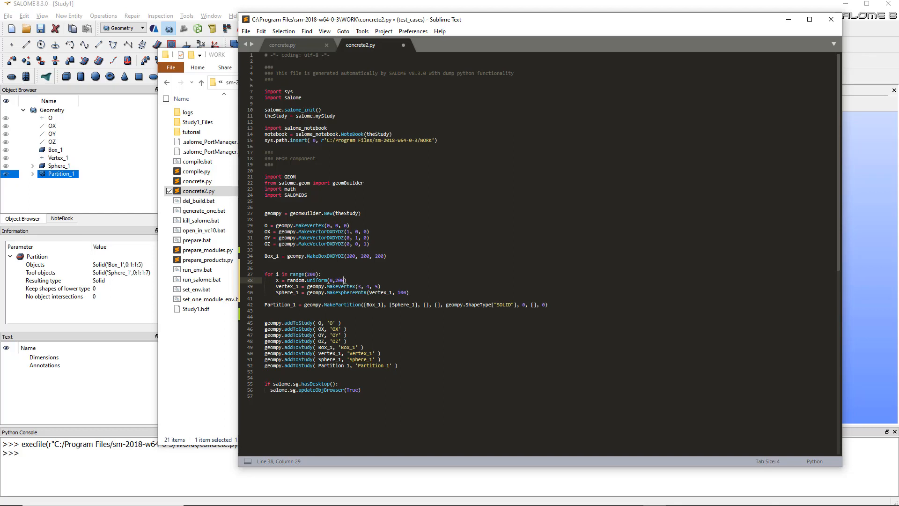
pyautogui.click(309, 195)
pyautogui.press('Return')
pyautogui.write('import ')
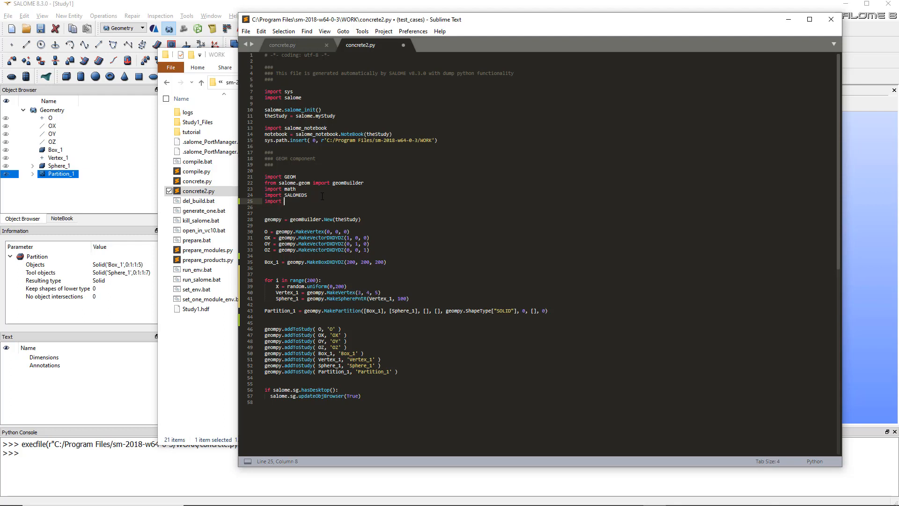
pyautogui.write('random')
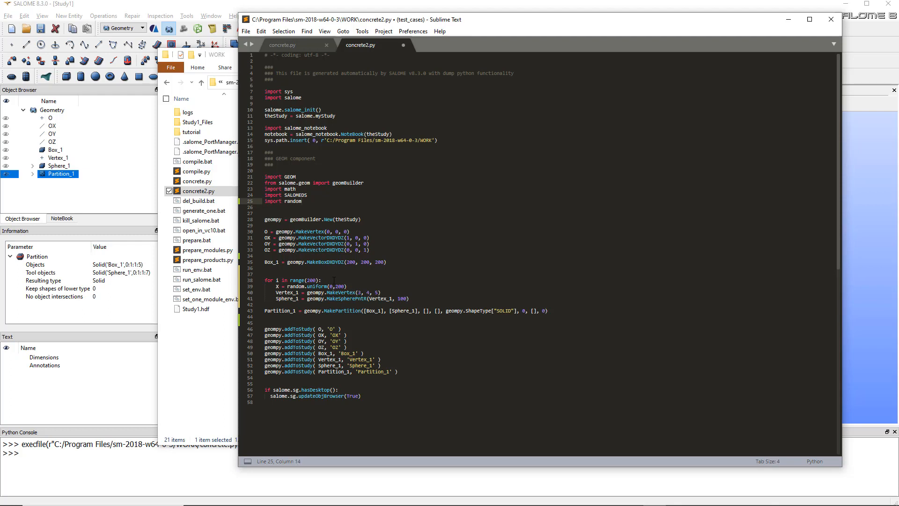
# - Duplicate the X line twice and rename the copies to Y and Z random values
pyautogui.moveTo(347, 285); pyautogui.dragTo(275, 285)
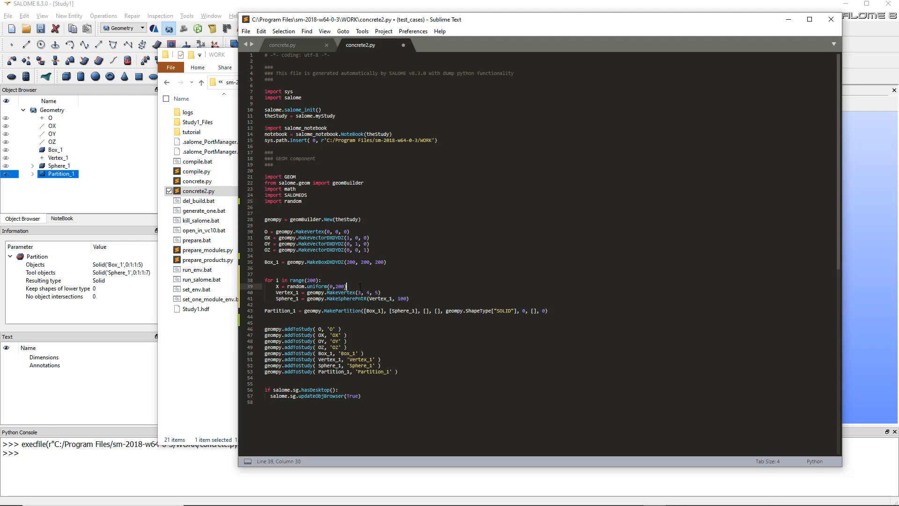
pyautogui.hotkey('ctrl', 'c')
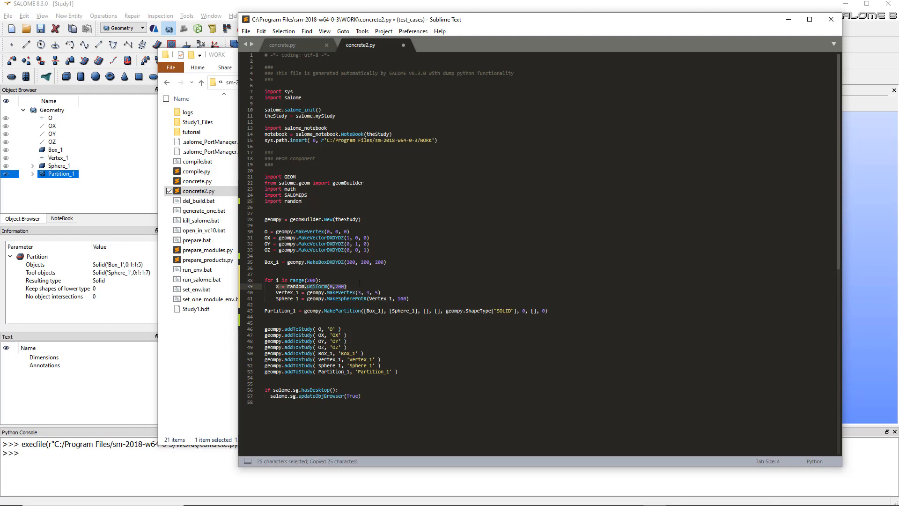
pyautogui.click(366, 287)
pyautogui.press('Return')
pyautogui.hotkey('ctrl', 'v')
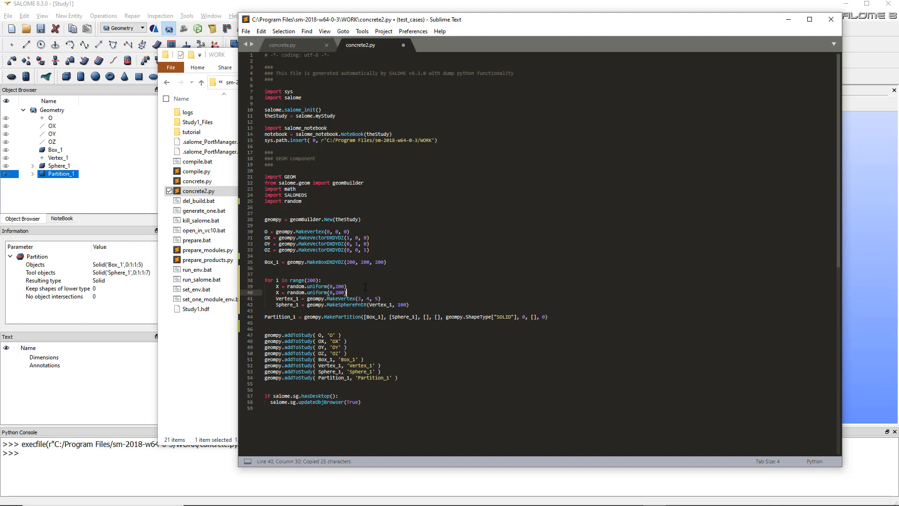
pyautogui.press('Return')
pyautogui.hotkey('ctrl', 'v')
pyautogui.click(279, 292)
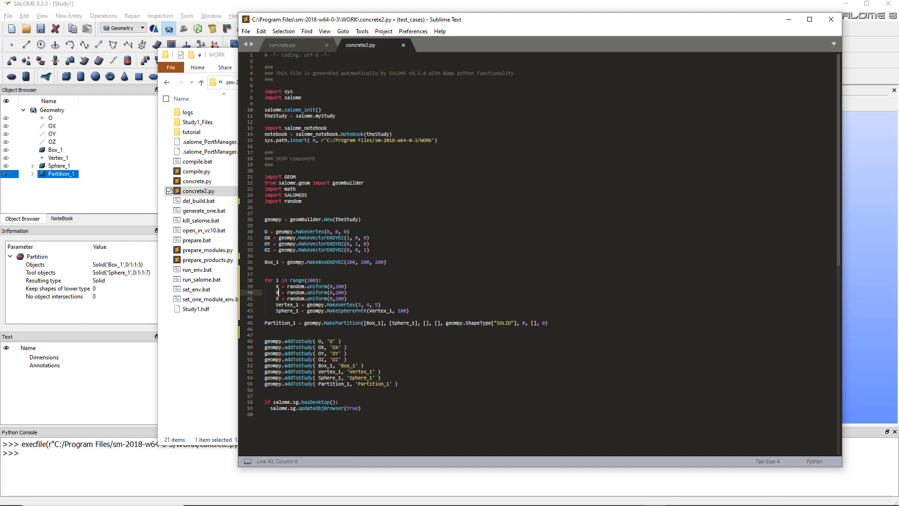
pyautogui.press('BackSpace')
pyautogui.write('y')
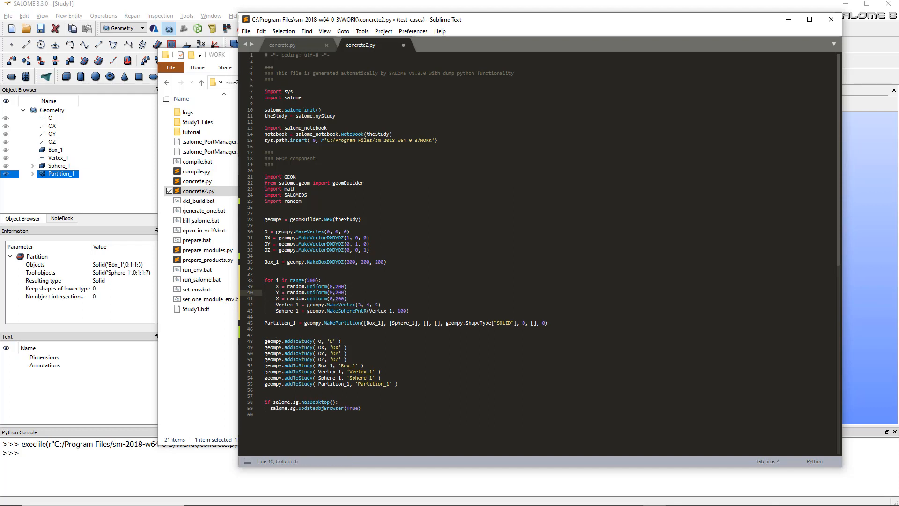
pyautogui.click(277, 298)
pyautogui.press('BackSpace')
pyautogui.write('z')
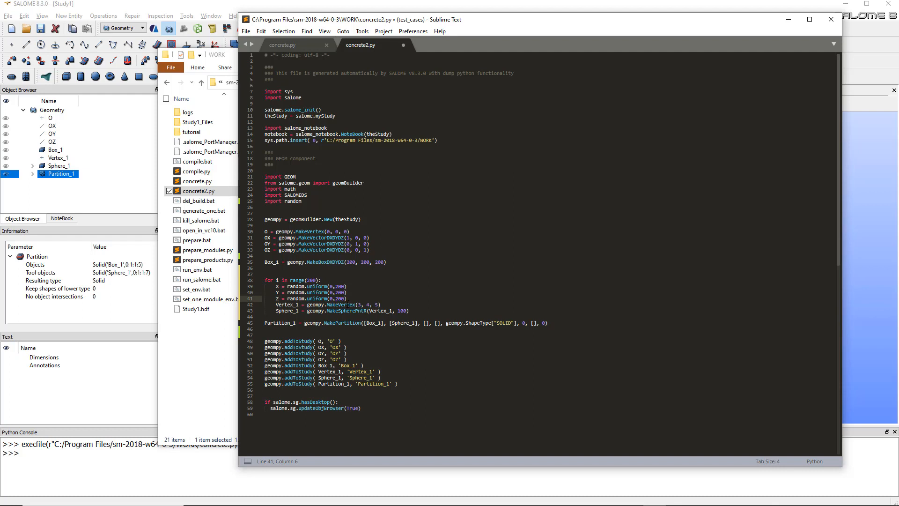
# - Replace the fixed vertex coordinates 3, 4, 5 with the random X, Y, Z variables
pyautogui.click(362, 305)
pyautogui.press('BackSpace')
pyautogui.write('X')
pyautogui.click(372, 304)
pyautogui.press('BackSpace')
pyautogui.write('Y')
pyautogui.click(376, 304)
pyautogui.press('Delete')
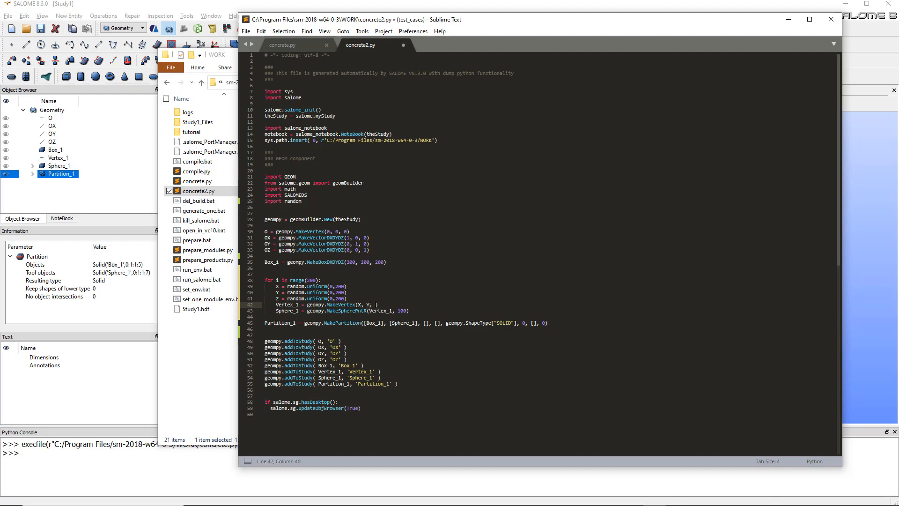
pyautogui.write('Z')
# - Add r = random.uniform(0,6), use r as the sphere radius instead of 100, and save concrete2.py
pyautogui.moveTo(397, 311); pyautogui.dragTo(407, 311)
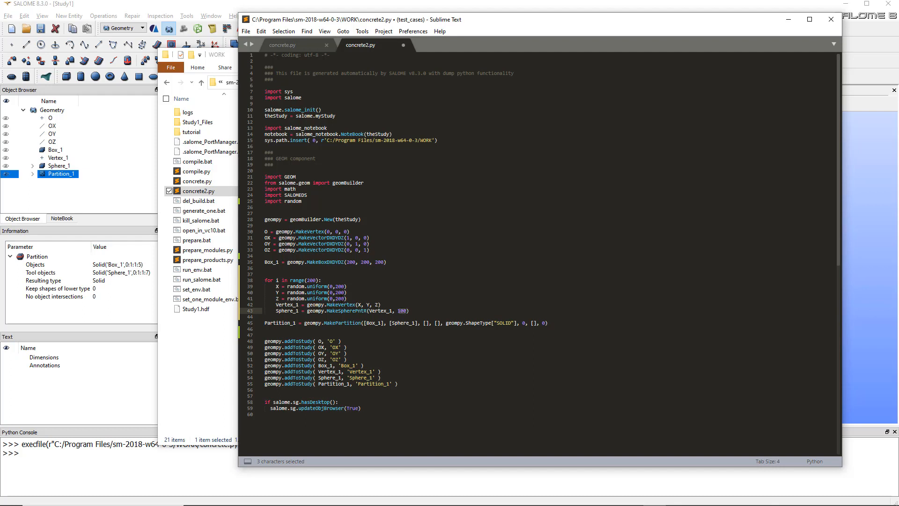
pyautogui.press('Up')
pyautogui.press('Up')
pyautogui.press('Return')
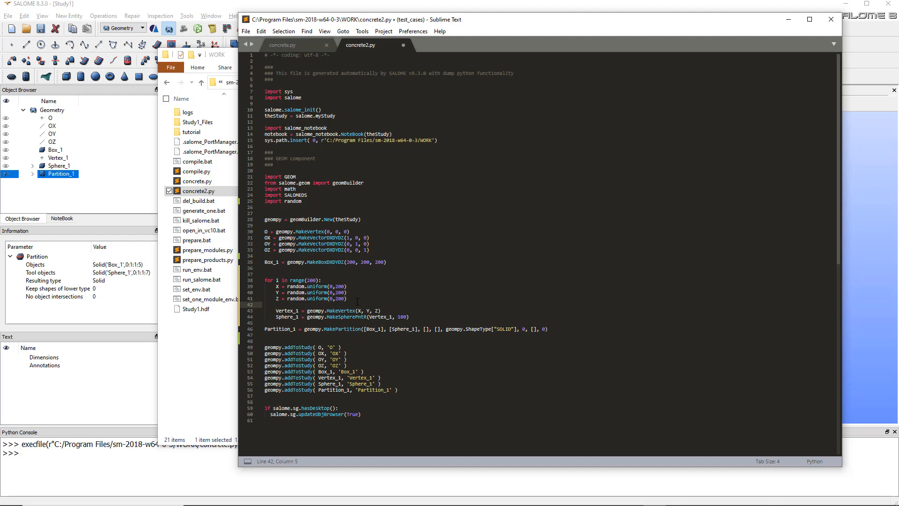
pyautogui.write('r =')
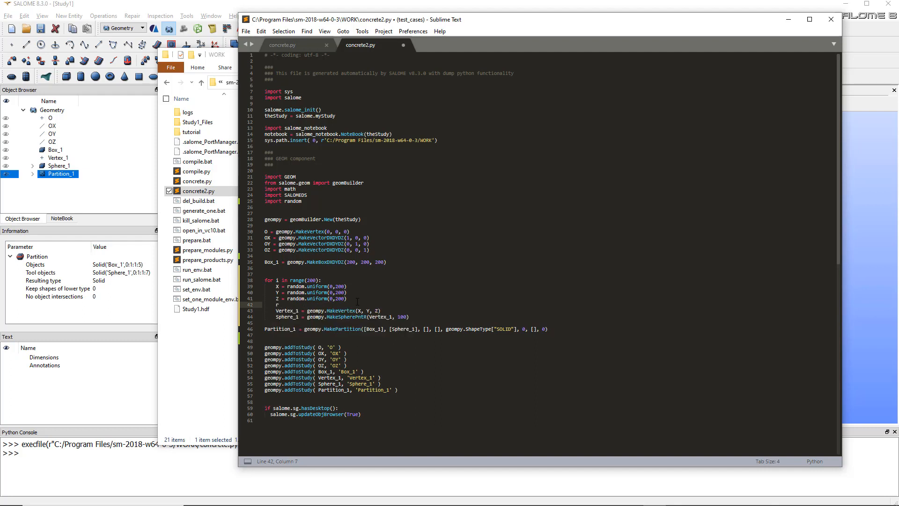
pyautogui.write(' ra')
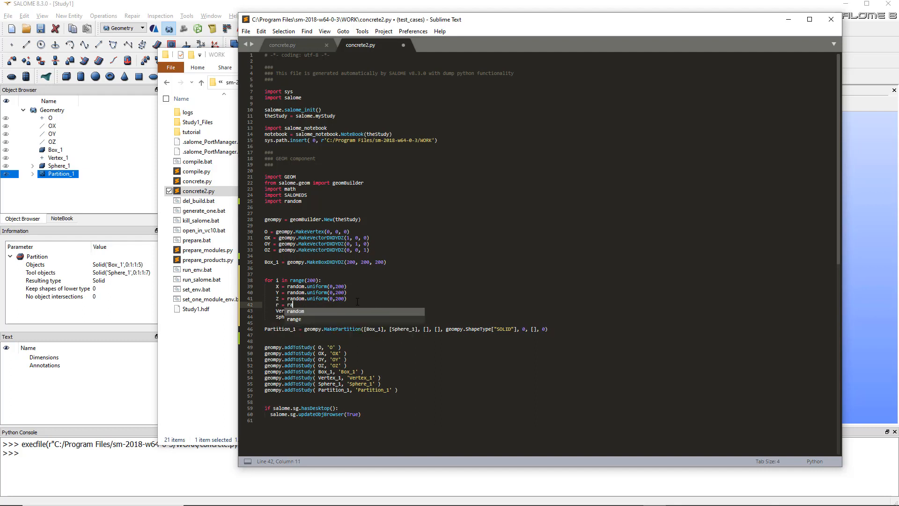
pyautogui.write('ndom.u')
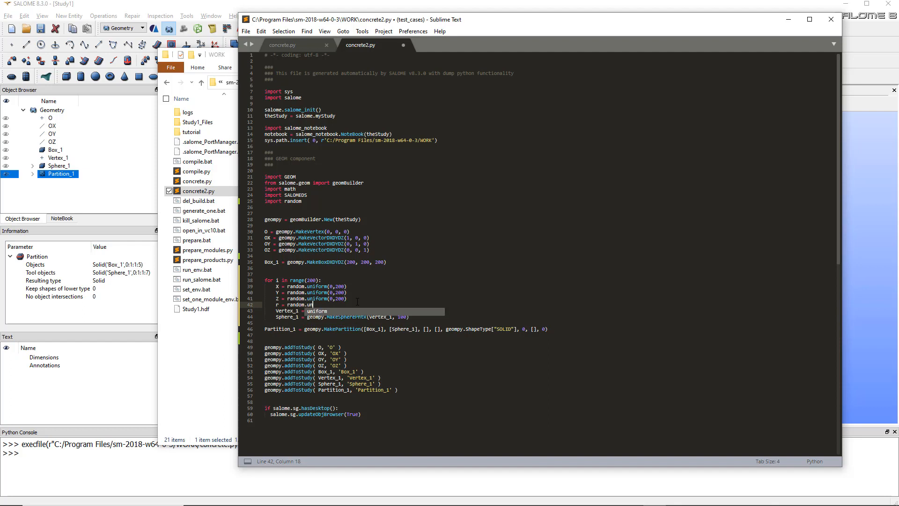
pyautogui.write('n')
pyautogui.press('Tab')
pyautogui.write('()')
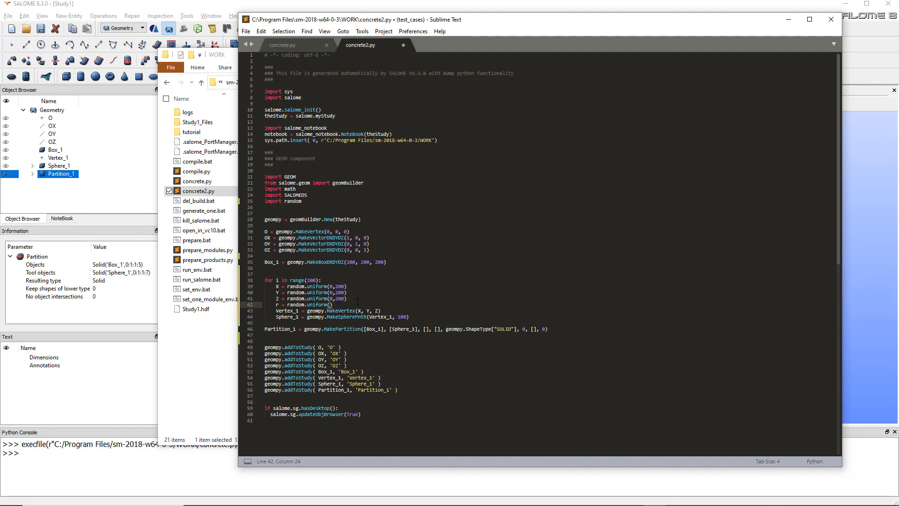
pyautogui.write('0,6')
pyautogui.doubleClick(405, 316)
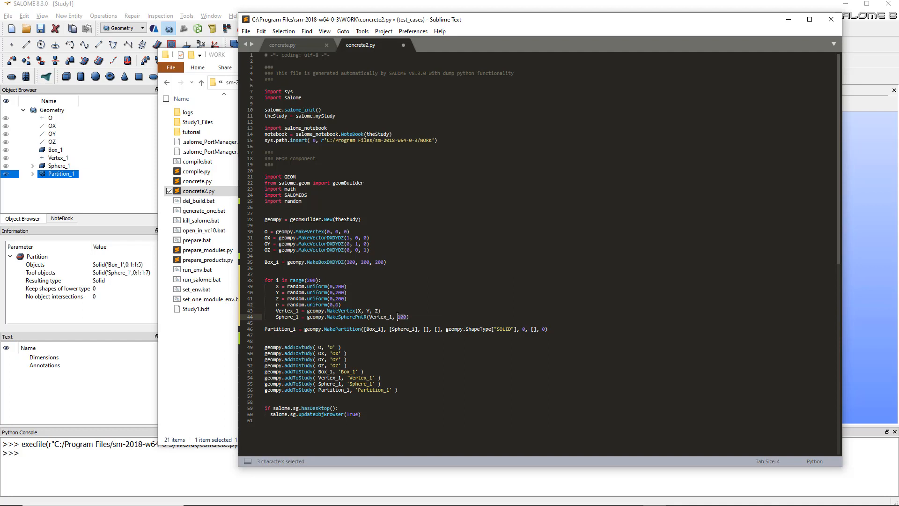
pyautogui.write('r')
pyautogui.press('Right')
pyautogui.hotkey('ctrl', 's')
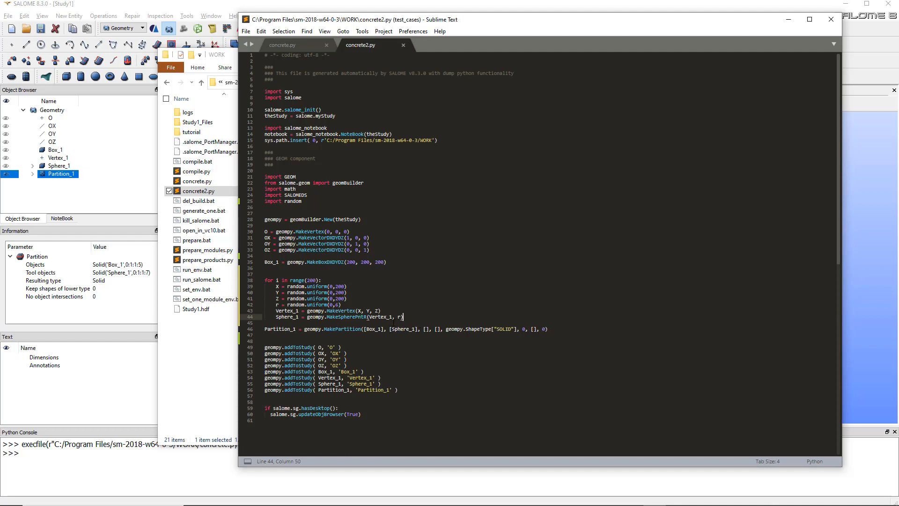
# - Try padding the partition call with copied Sphere_1 names, then delete the hard-coded sphere list
pyautogui.moveTo(415, 329); pyautogui.dragTo(410, 329)
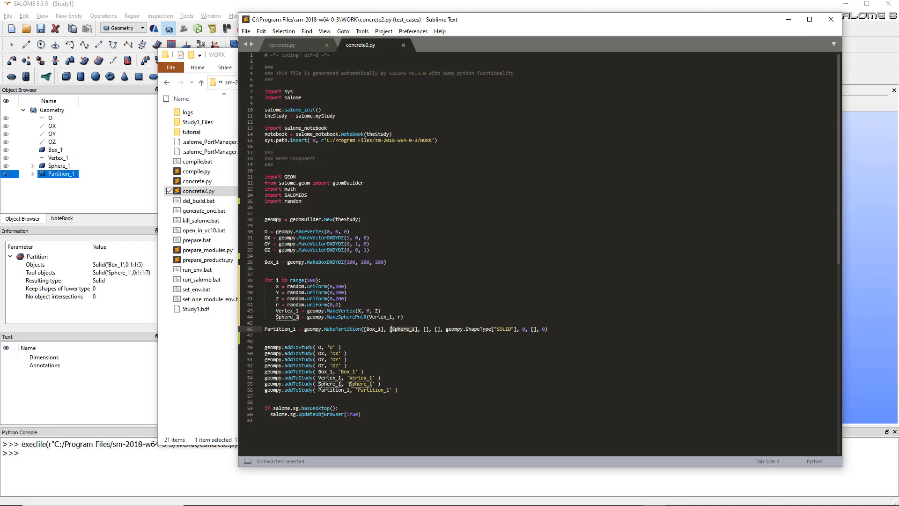
pyautogui.hotkey('ctrl', 'c')
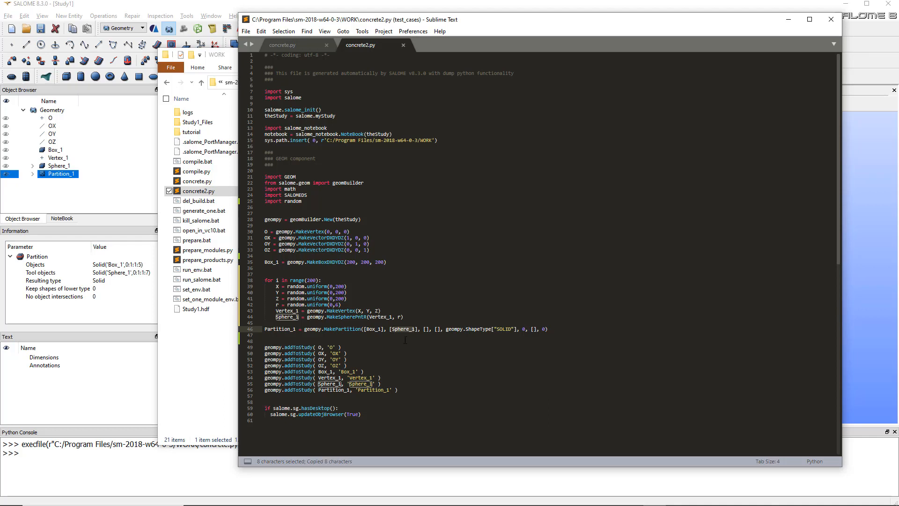
pyautogui.press('Right')
pyautogui.write(',')
pyautogui.hotkey('ctrl', 'v')
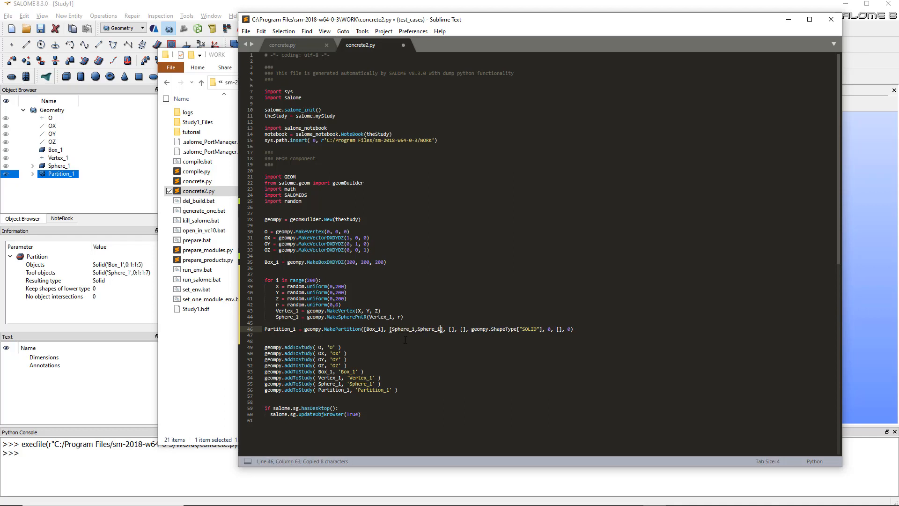
pyautogui.write(',')
pyautogui.hotkey('ctrl', 'v')
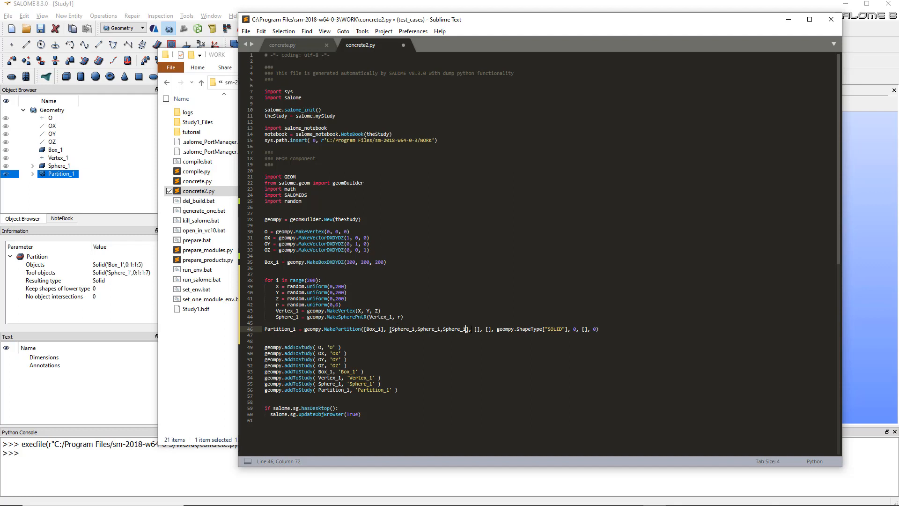
pyautogui.moveTo(469, 329); pyautogui.dragTo(389, 329)
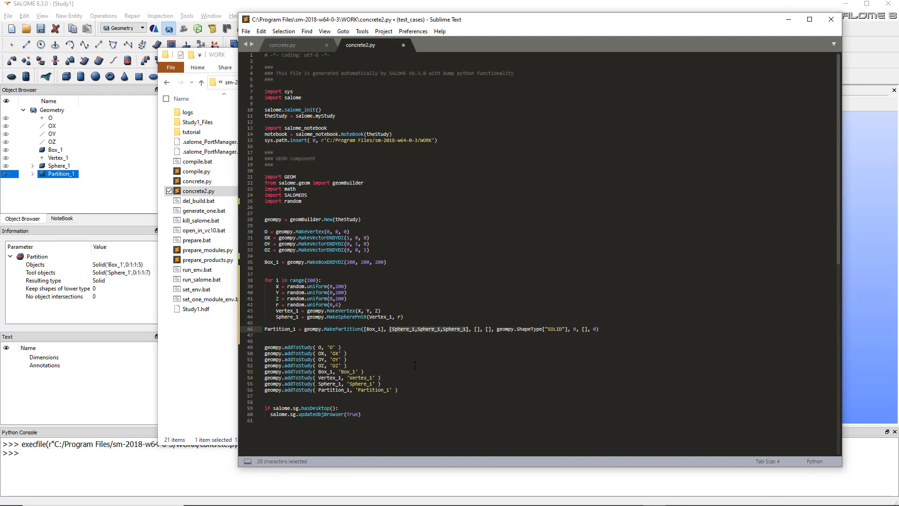
pyautogui.press('BackSpace')
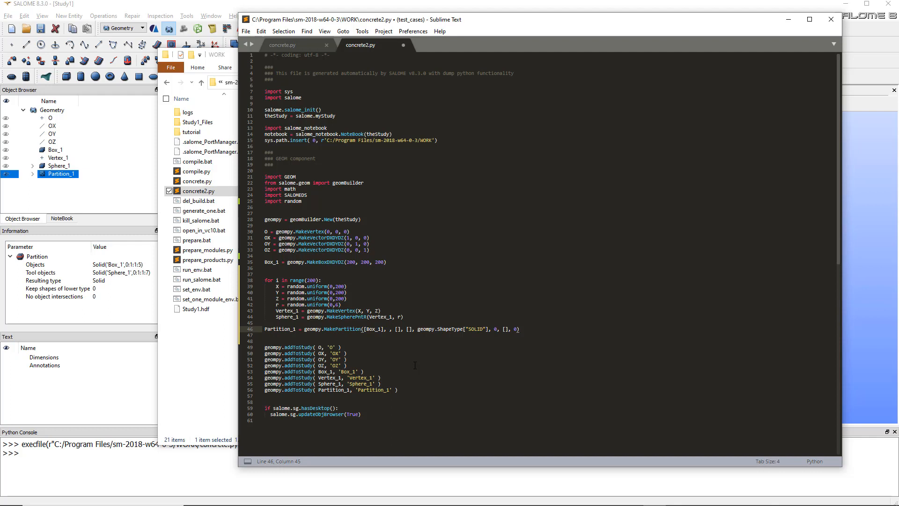
pyautogui.write('Sphe')
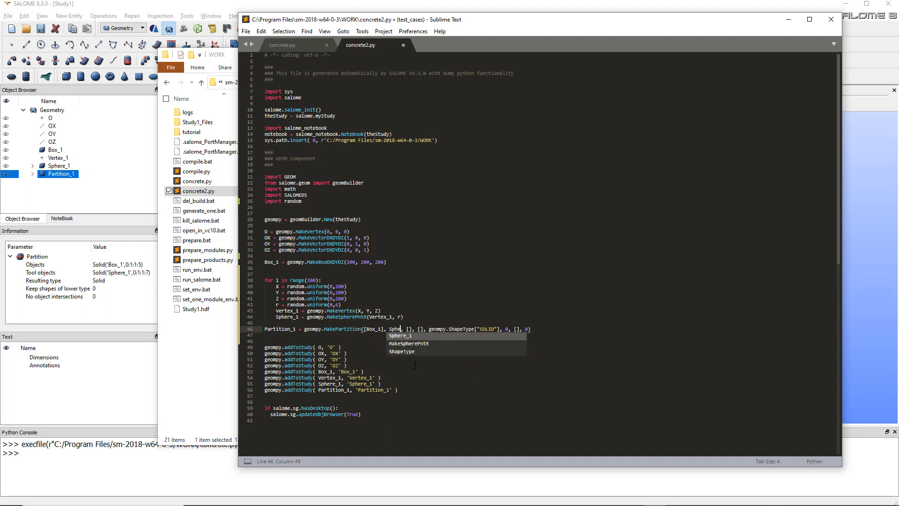
pyautogui.write('res')
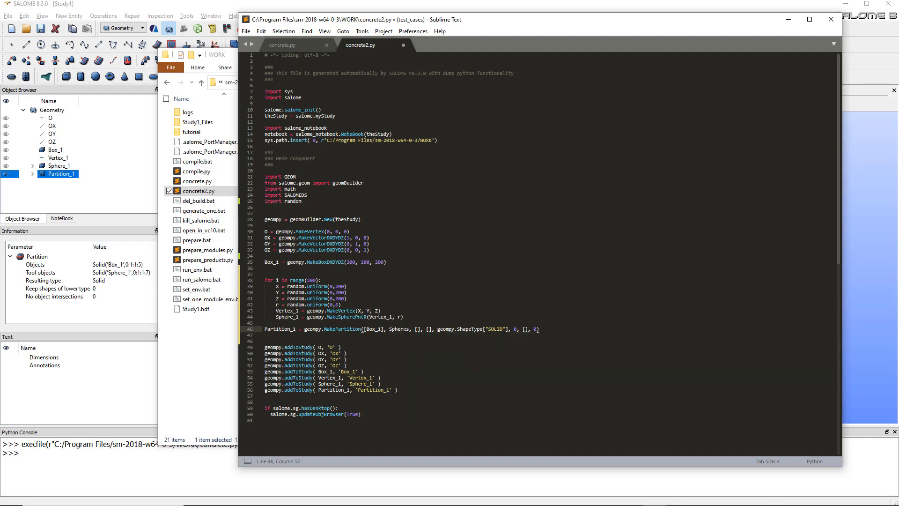
# - Copy the Spheres name and declare it on a new line above the loop
pyautogui.doubleClick(401, 329)
pyautogui.hotkey('ctrl', 'c')
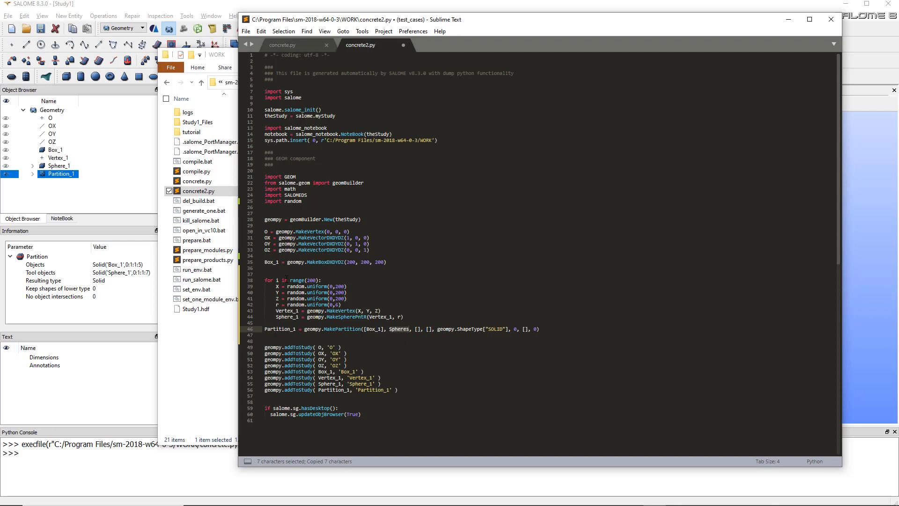
pyautogui.click(278, 270)
pyautogui.press('Return')
pyautogui.hotkey('ctrl', 'v')
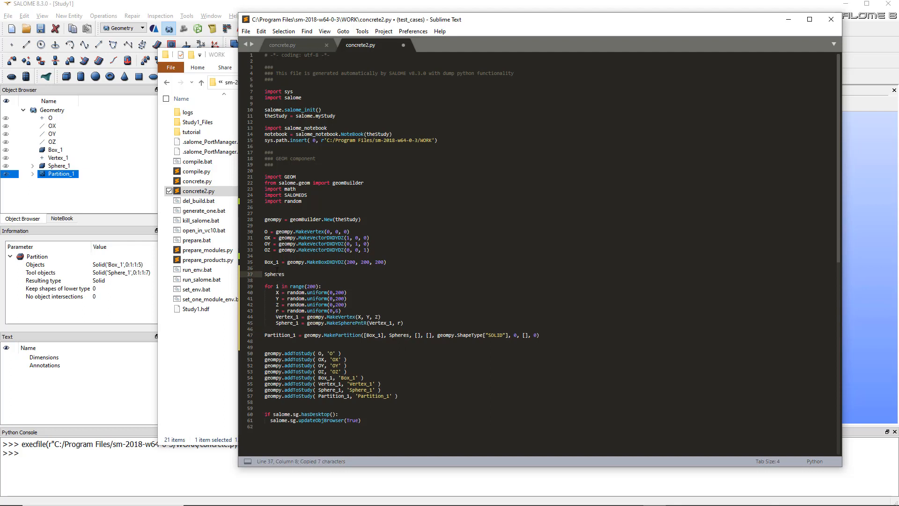
pyautogui.write(' = []')
pyautogui.scroll(-1, 538, 240)
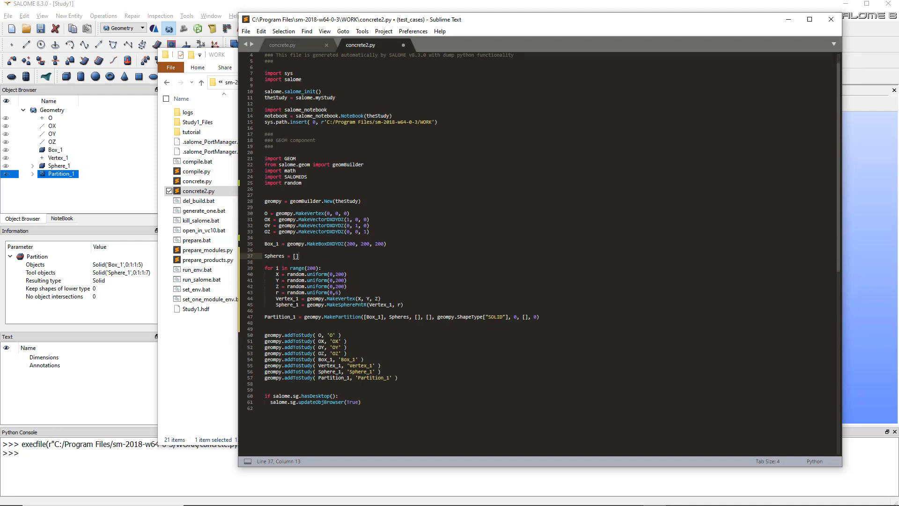
# - Start a Spheres.append() line inside the loop and copy the Sphere_1 name for it
pyautogui.click(412, 305)
pyautogui.press('Return')
pyautogui.write('Spheres')
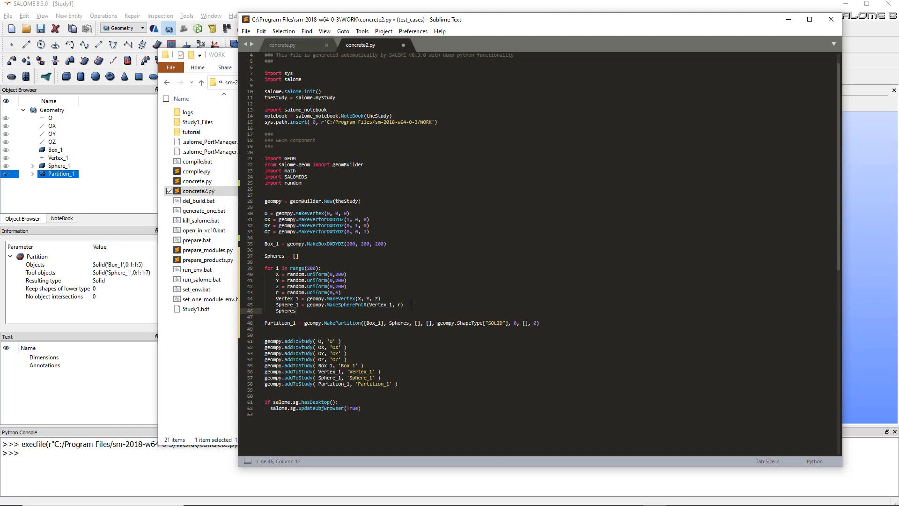
pyautogui.write('.')
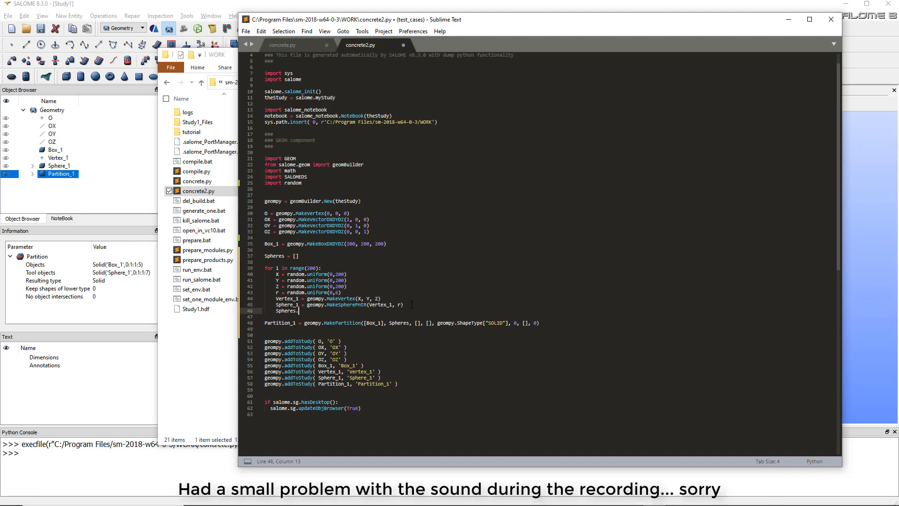
pyautogui.write('append()')
pyautogui.press('Up')
pyautogui.press('Home')
pyautogui.hotkey('ctrl', 'shift', 'Right')
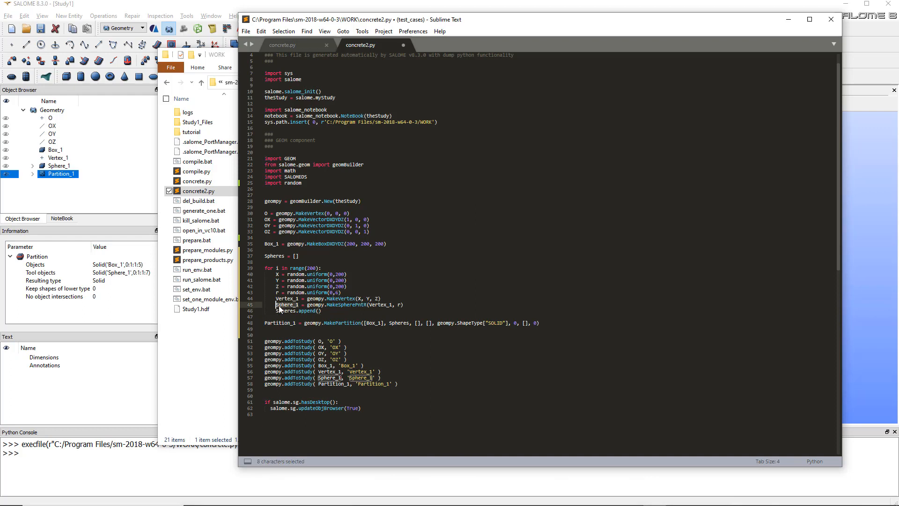
pyautogui.hotkey('ctrl', 'c')
# - Append Sphere_1 to Spheres and remove the Vertex_1 and Sphere_1 addToStudy lines
pyautogui.click(319, 311)
pyautogui.hotkey('ctrl', 'v')
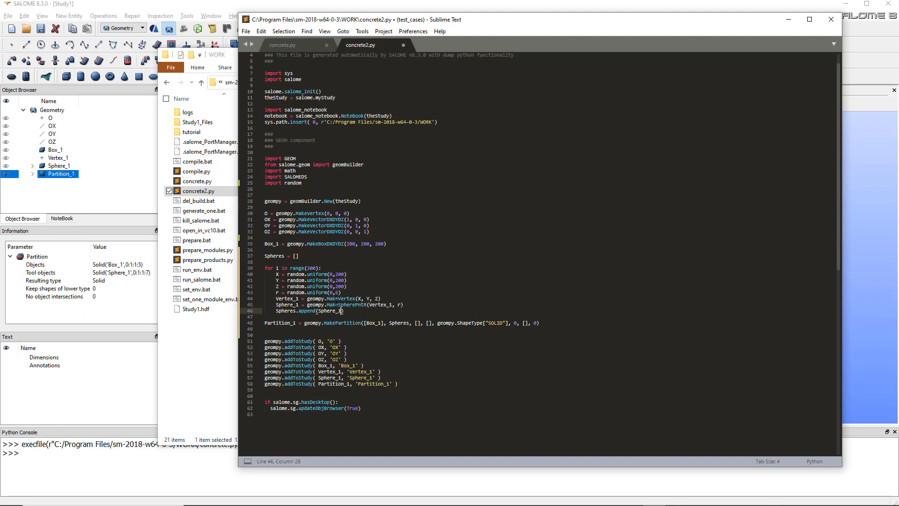
pyautogui.moveTo(382, 378); pyautogui.dragTo(265, 371)
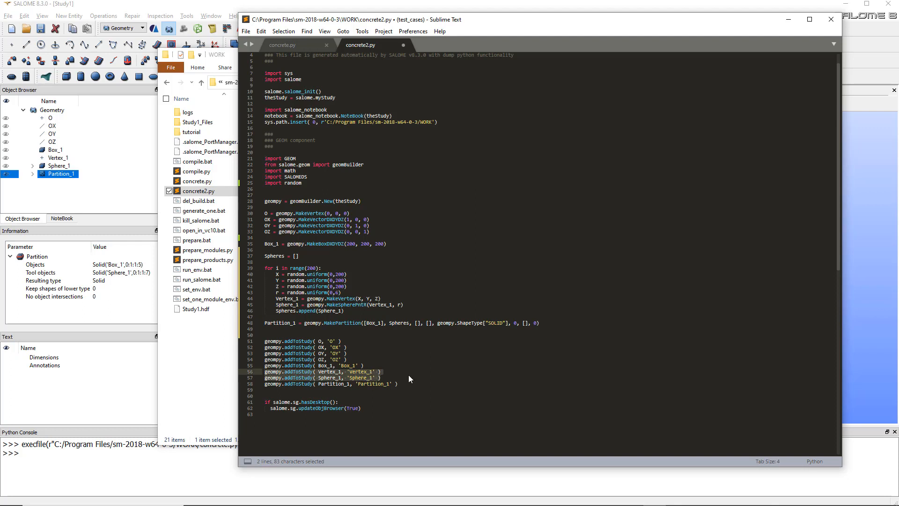
pyautogui.press('Delete')
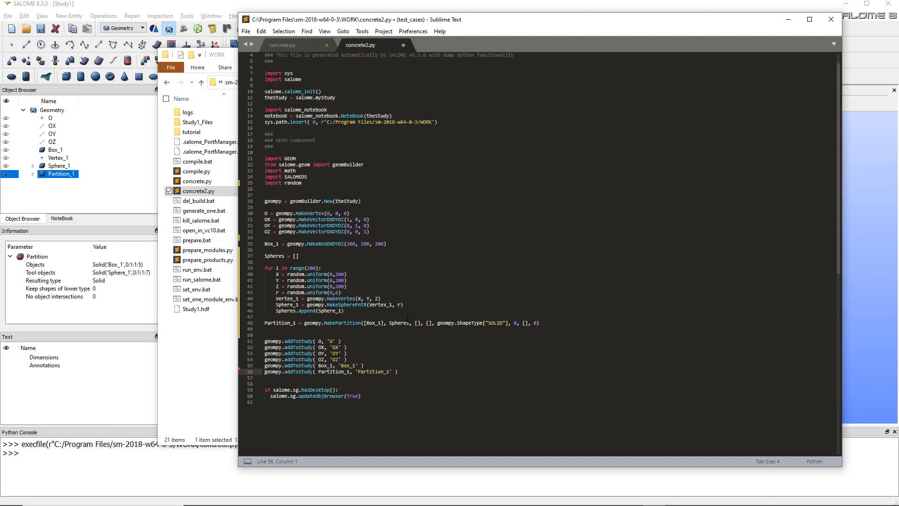
# - Save concrete2.py and close Sublime Text to return to SALOME
pyautogui.hotkey('ctrl', 's')
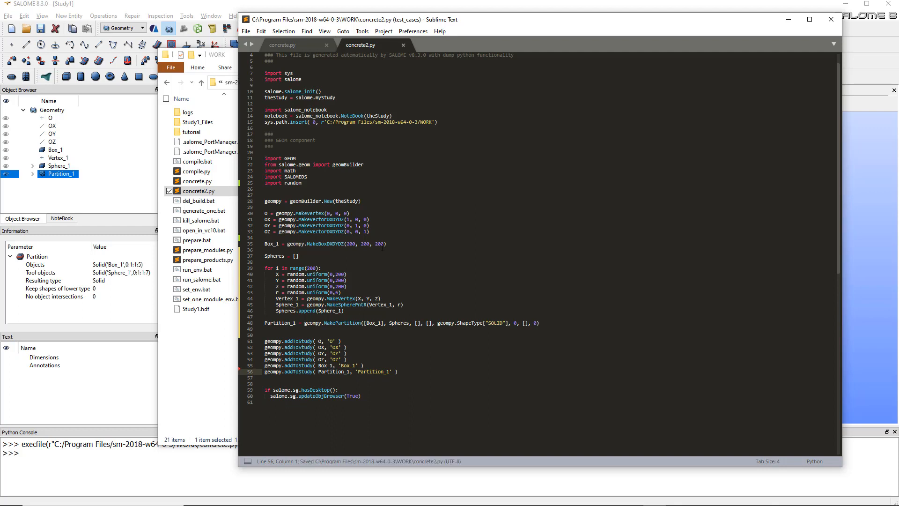
pyautogui.click(831, 19)
pyautogui.click(655, 42)
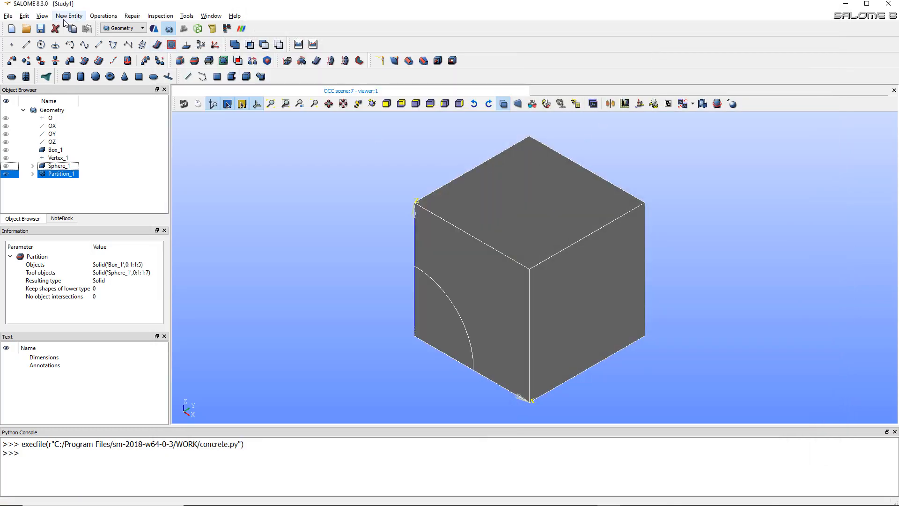
# - Start a new empty study, closing the current one, and activate the Geometry module
pyautogui.click(12, 28)
pyautogui.click(498, 268)
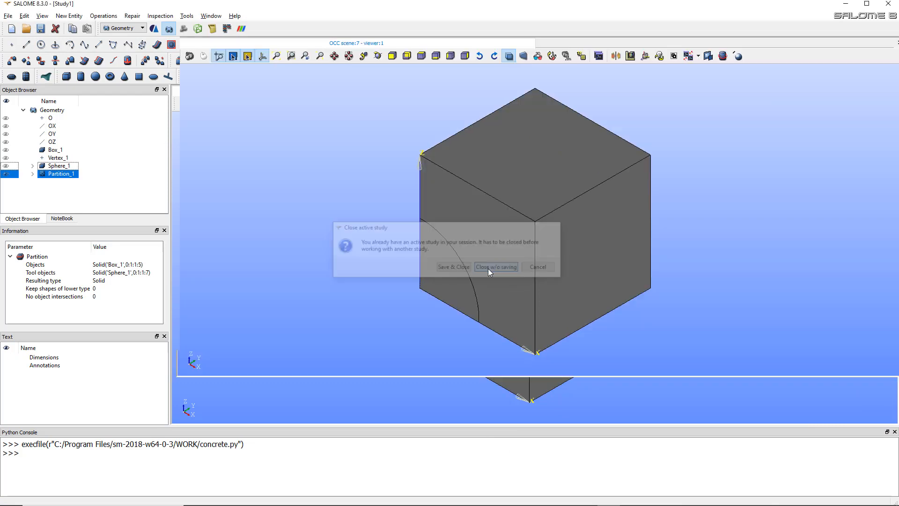
pyautogui.click(169, 28)
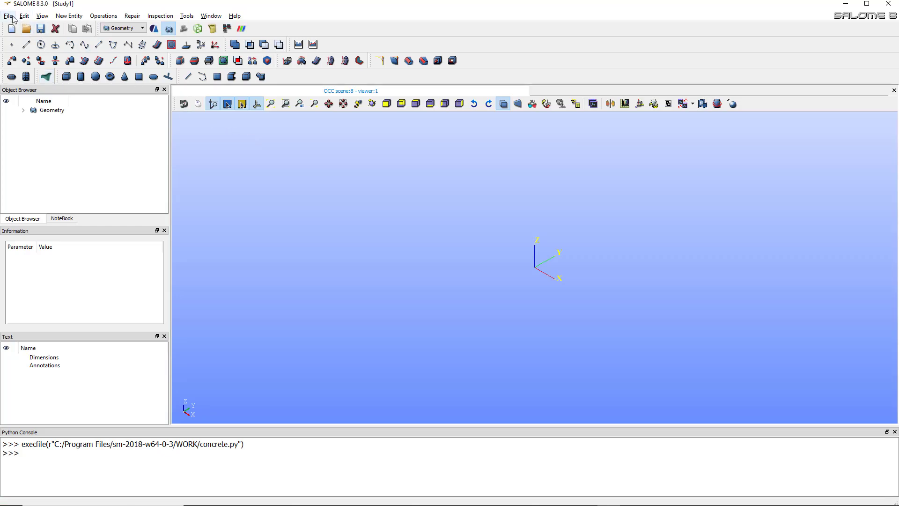
# - Load and run the concrete2.py script via File > Load Script
pyautogui.click(8, 16)
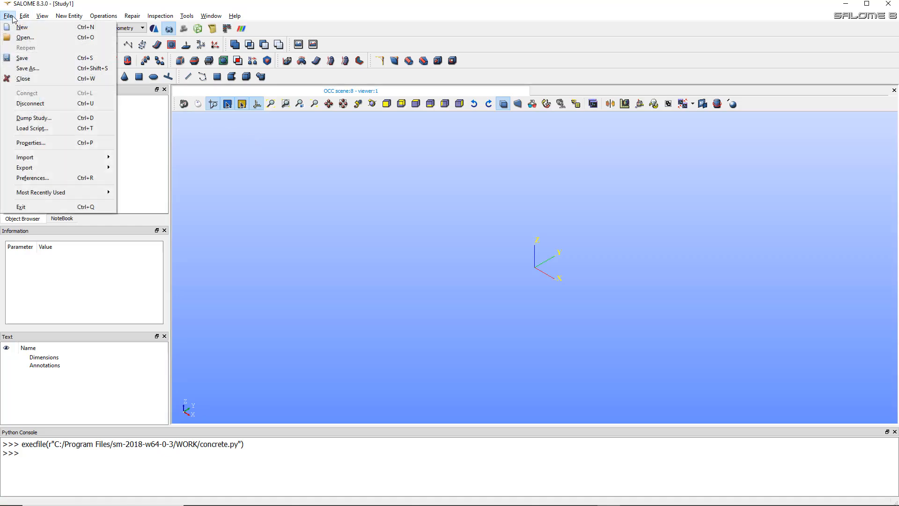
pyautogui.click(51, 129)
pyautogui.click(404, 240)
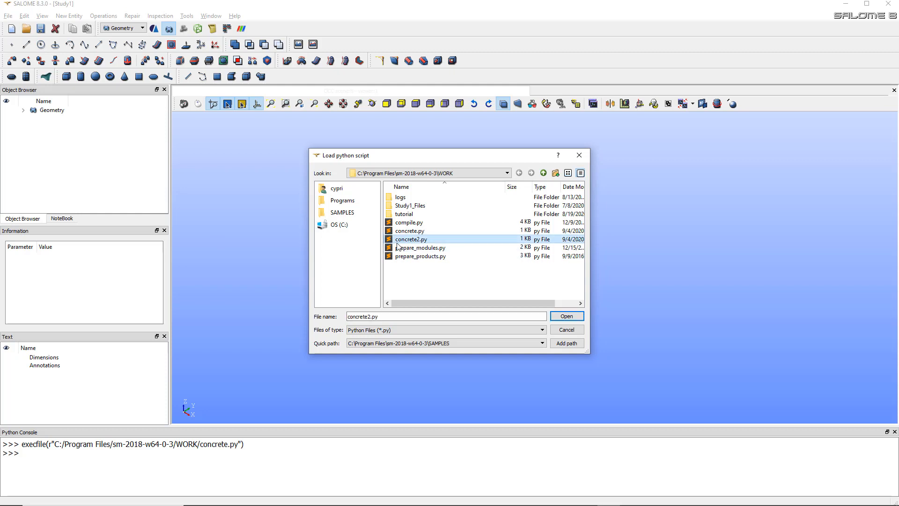
pyautogui.click(568, 317)
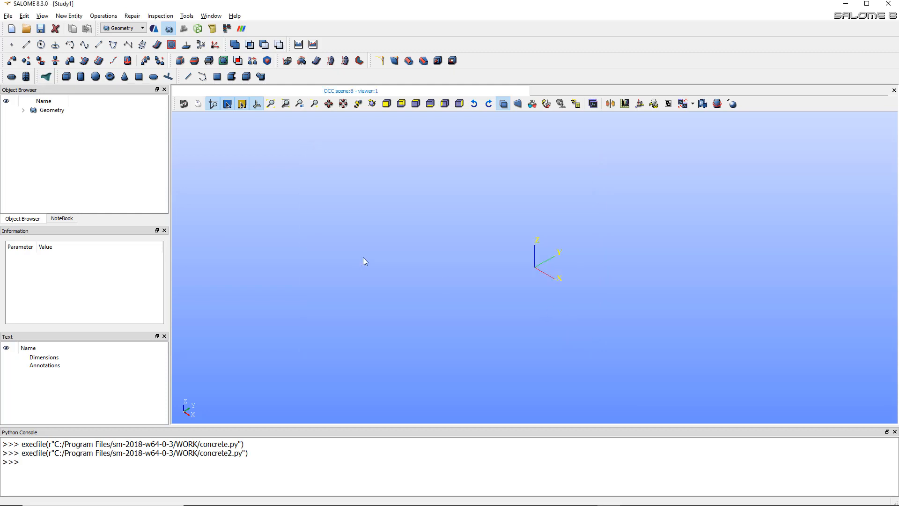
# - Expand Geometry in the Object Browser, show Partition_1 in the 3D view and select it
pyautogui.click(23, 110)
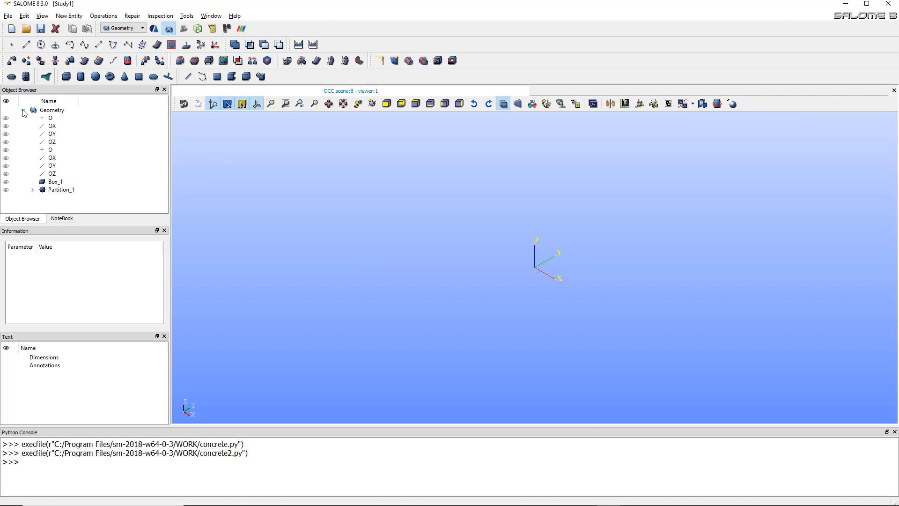
pyautogui.click(7, 190)
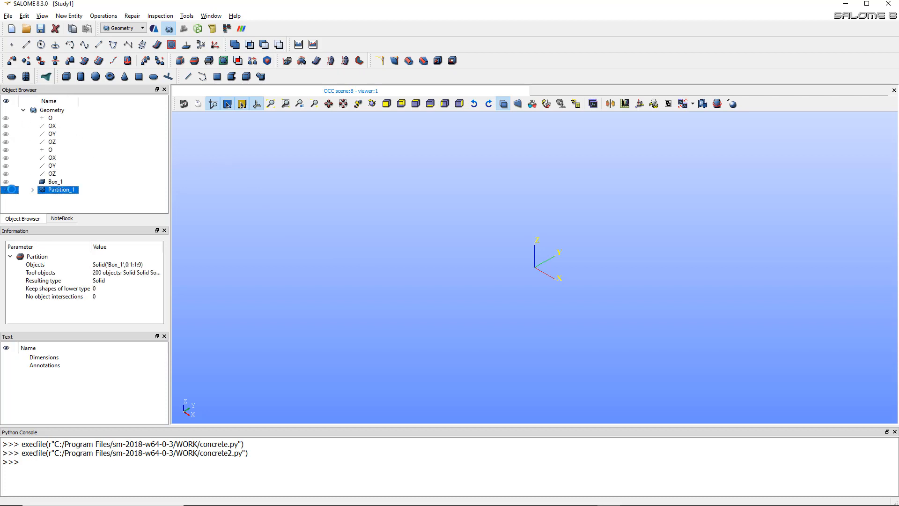
pyautogui.scroll(2, 626, 250)
pyautogui.scroll(1, 424, 122)
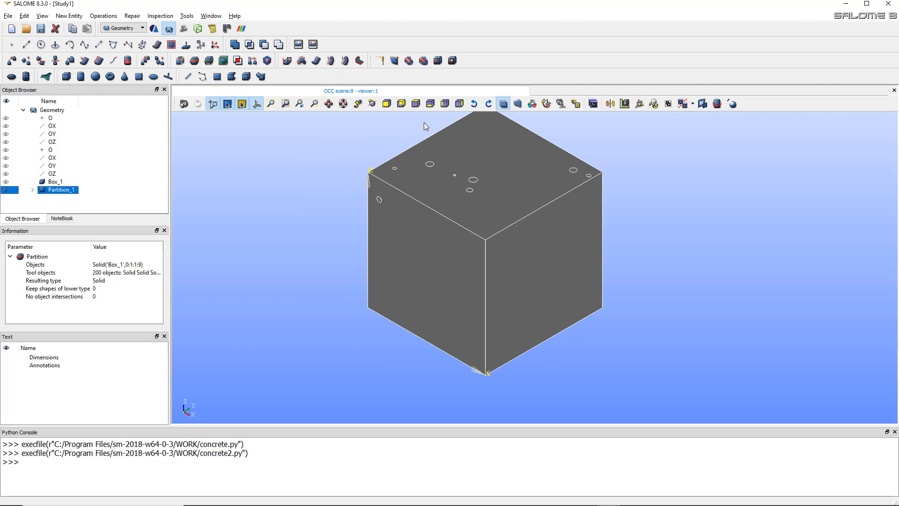
pyautogui.scroll(2, 424, 122)
pyautogui.scroll(-1, 442, 146)
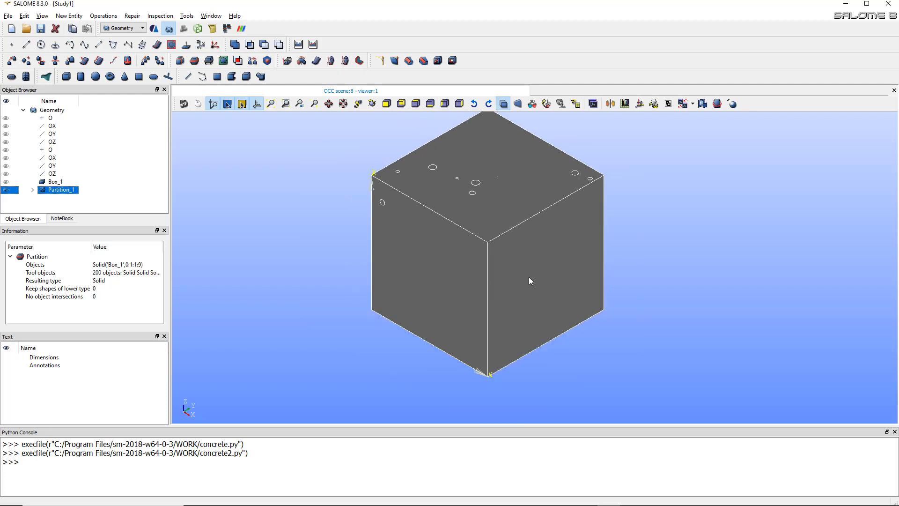
pyautogui.click(491, 203)
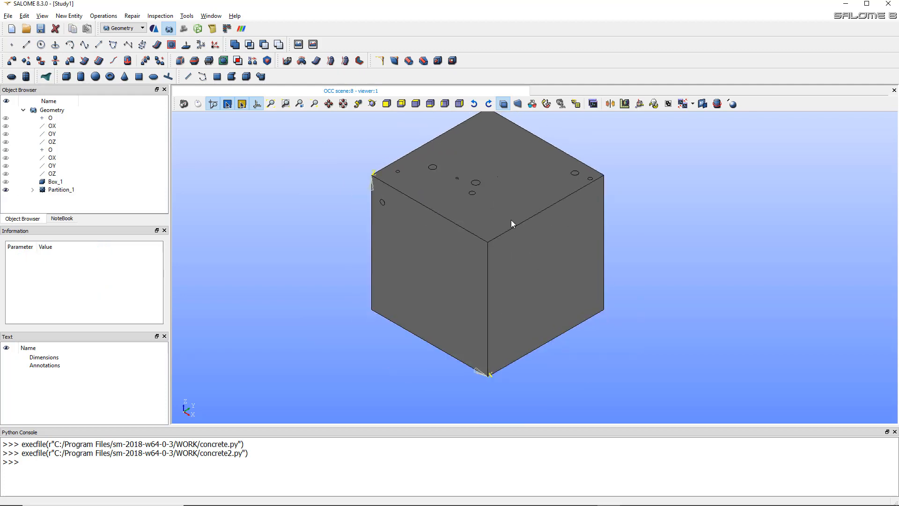
pyautogui.click(502, 229)
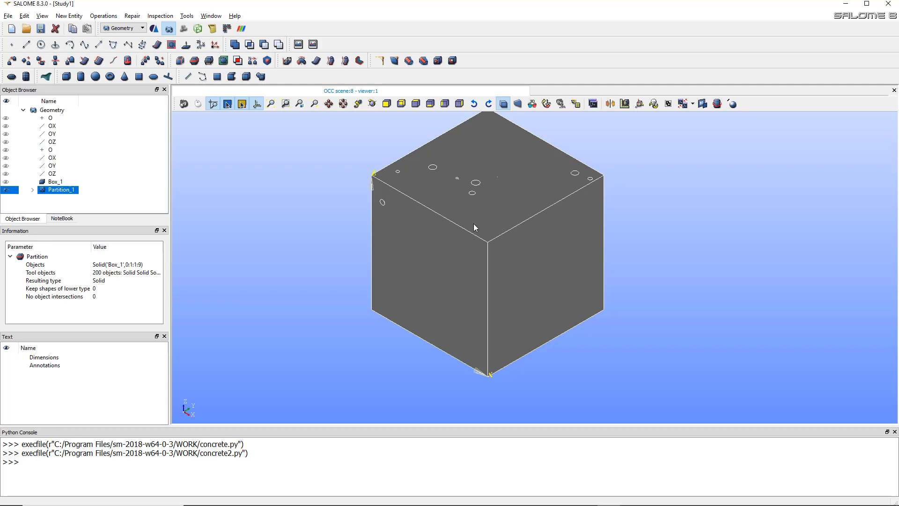
# - Set Partition_1's transparency to about 50% from the viewer context menu
pyautogui.rightClick(490, 244)
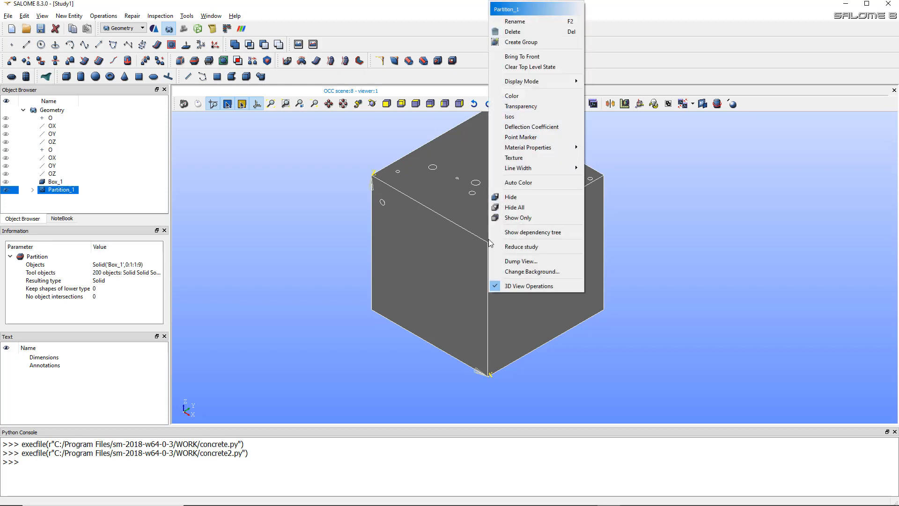
pyautogui.click(537, 107)
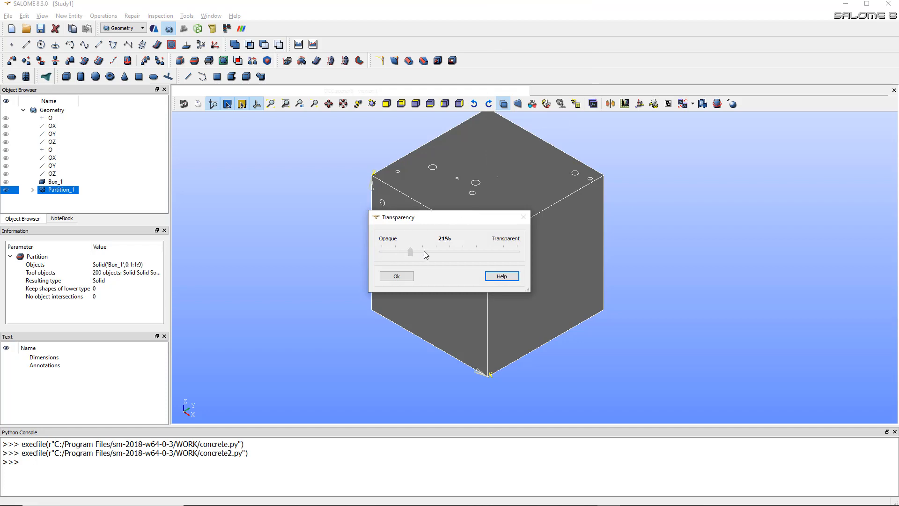
pyautogui.moveTo(450, 253); pyautogui.dragTo(452, 251)
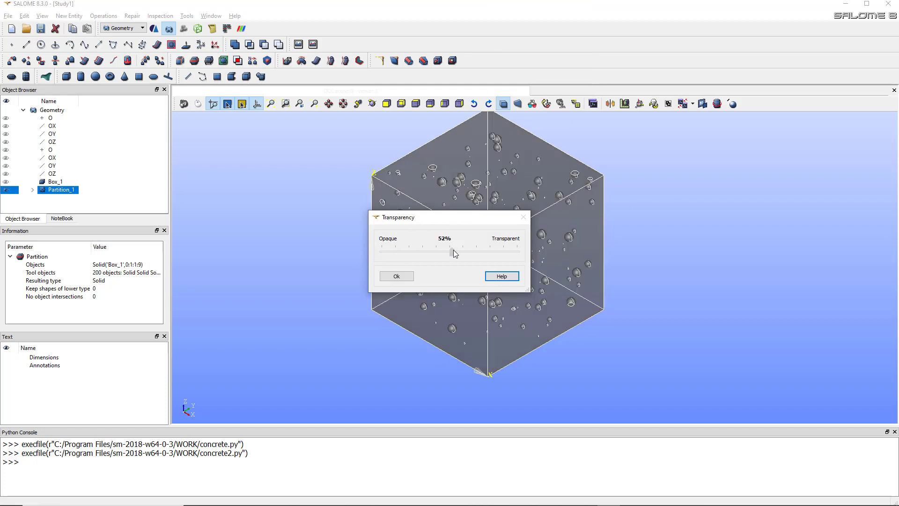
pyautogui.click(397, 275)
pyautogui.scroll(2, 459, 200)
pyautogui.scroll(-2, 463, 190)
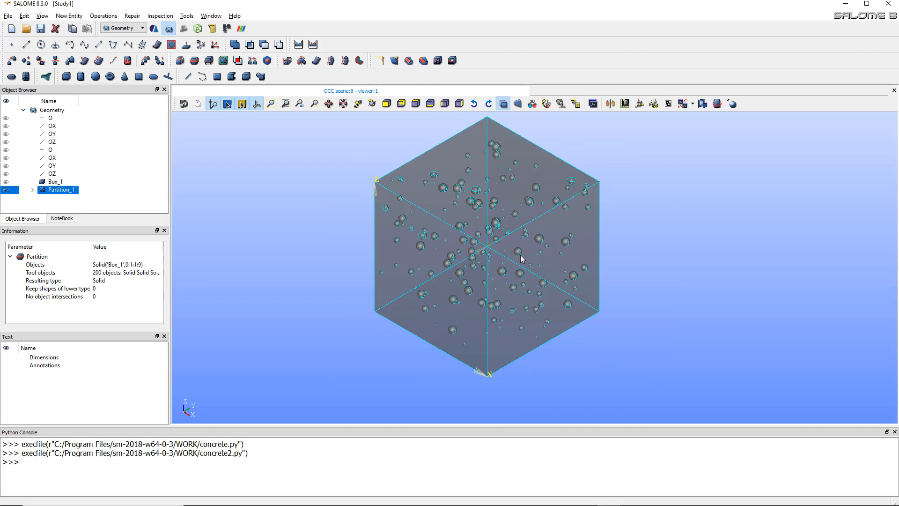
pyautogui.moveTo(518, 254)
pyautogui.mouseDown()
pyautogui.moveTo(642, 201)
pyautogui.moveTo(659, 221)
pyautogui.moveTo(487, 242)
pyautogui.moveTo(524, 269)
pyautogui.moveTo(595, 270)
pyautogui.moveTo(488, 307)
pyautogui.moveTo(653, 302)
pyautogui.moveTo(549, 142)
pyautogui.moveTo(548, 234)
pyautogui.mouseUp()
pyautogui.scroll(2, 488, 260)
pyautogui.scroll(1, 489, 267)
pyautogui.scroll(-1, 489, 269)
pyautogui.scroll(-2, 489, 269)
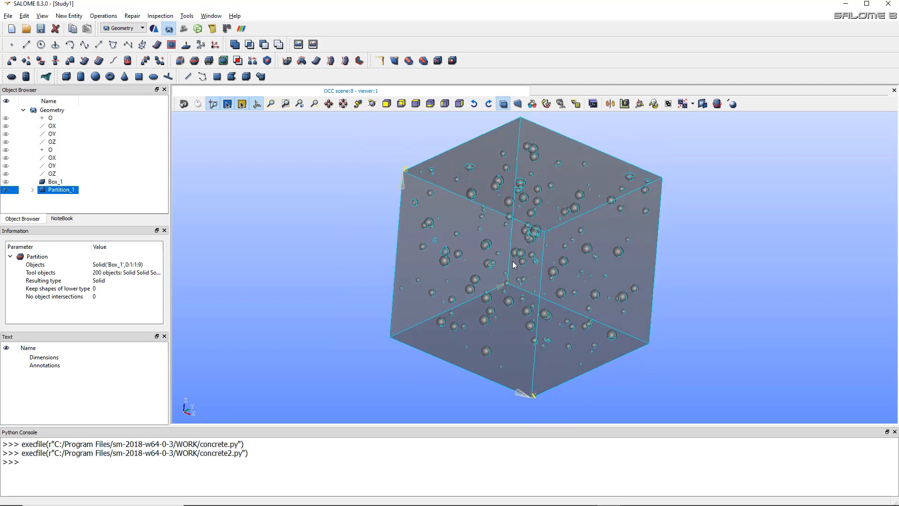